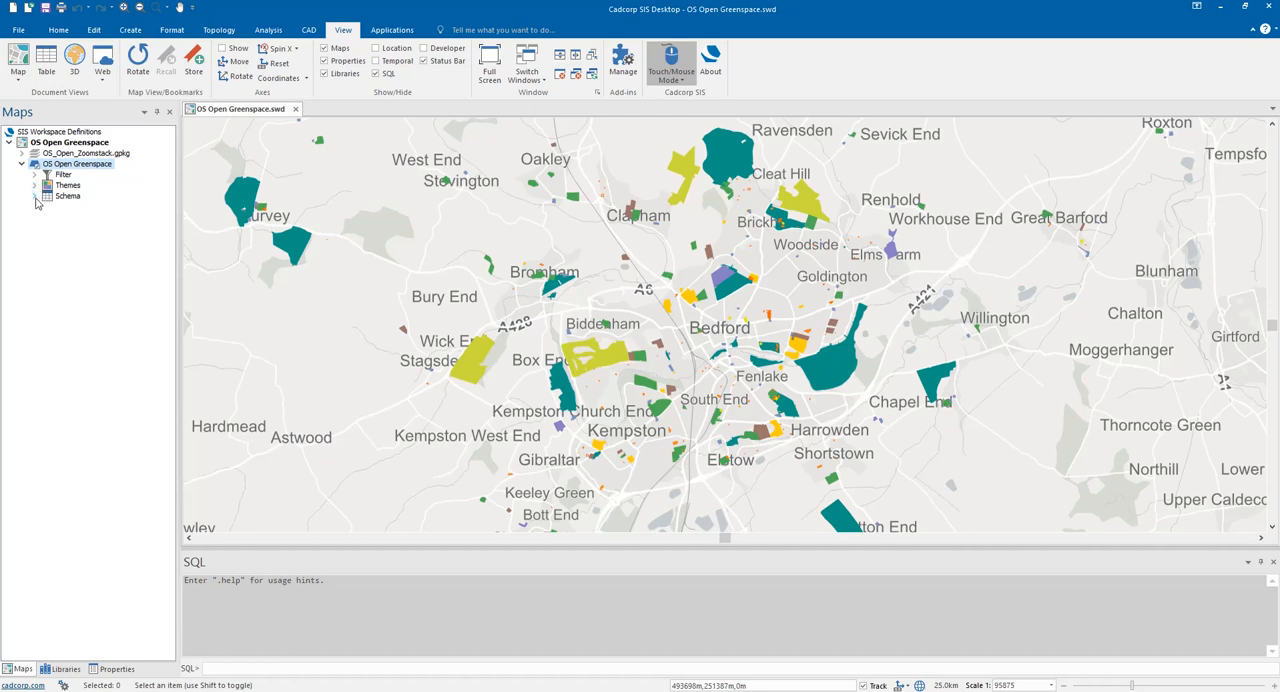
- Expand the OS Open Greenspace overlay's schema and set the SQL output mode to list with .mode list
left_click(35, 197)
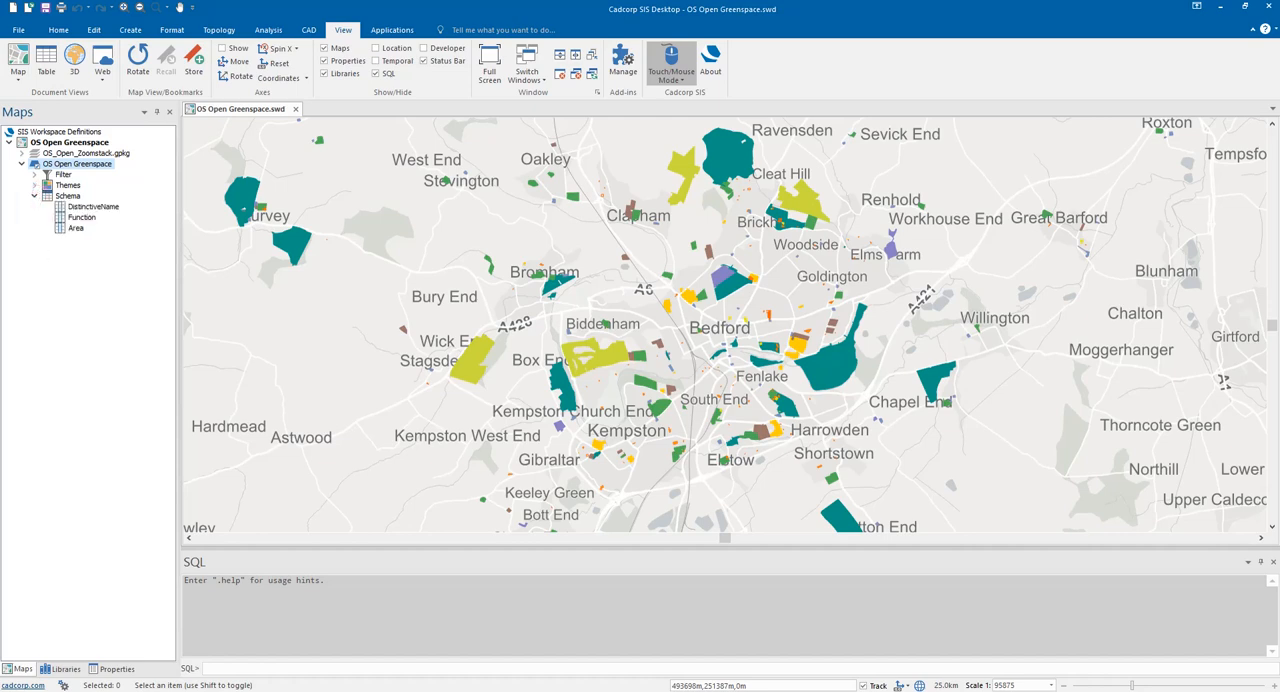
left_click(265, 669)
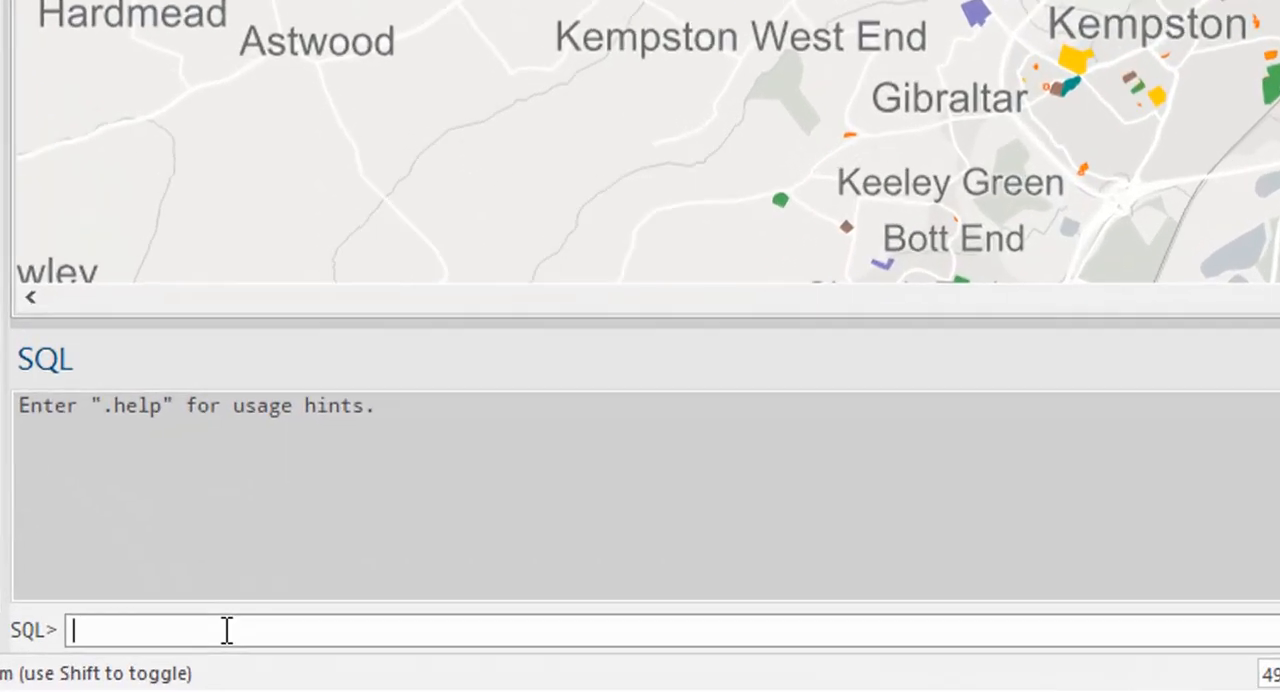
type(".mode list")
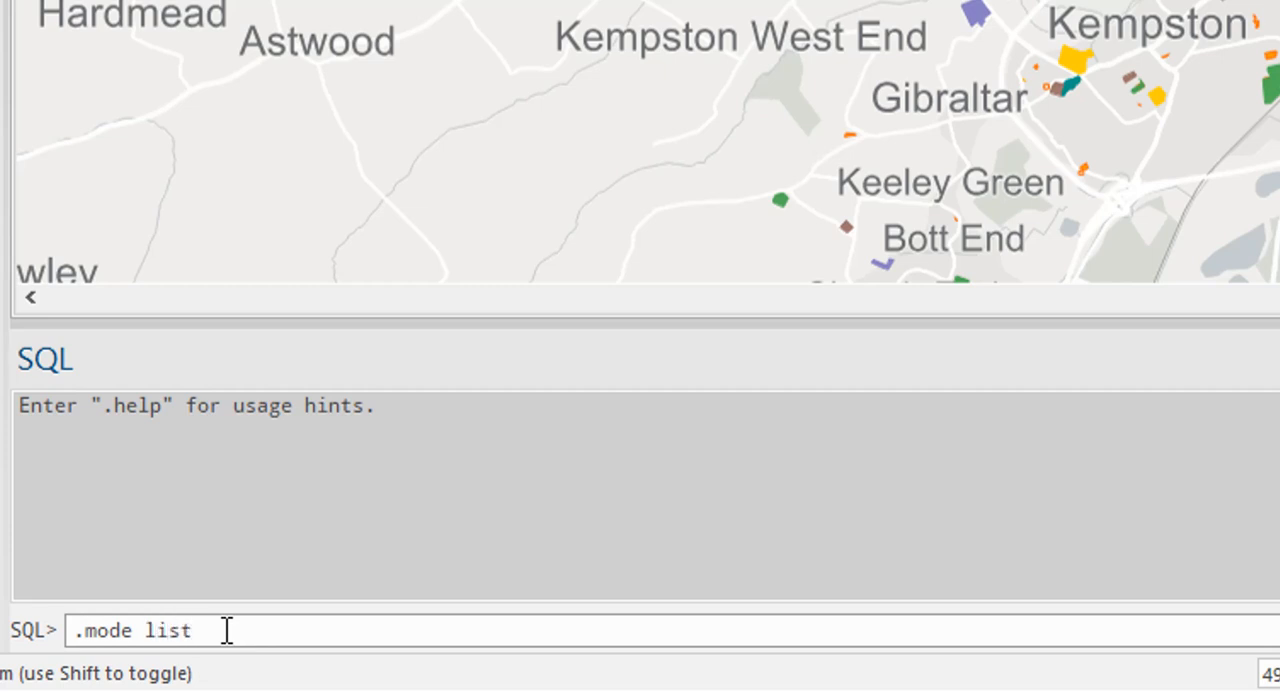
key("Return")
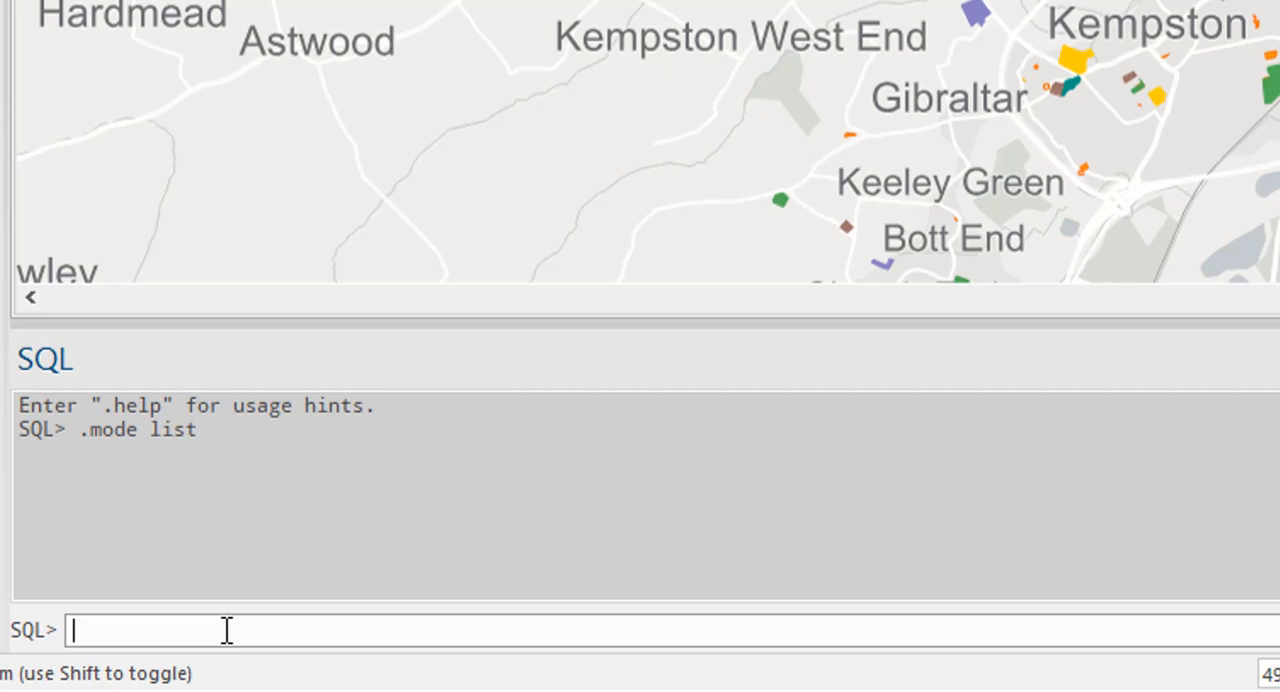
- Count all records in the overlay by running select count(*) from "OS Open Greenspace";
type("select cou")
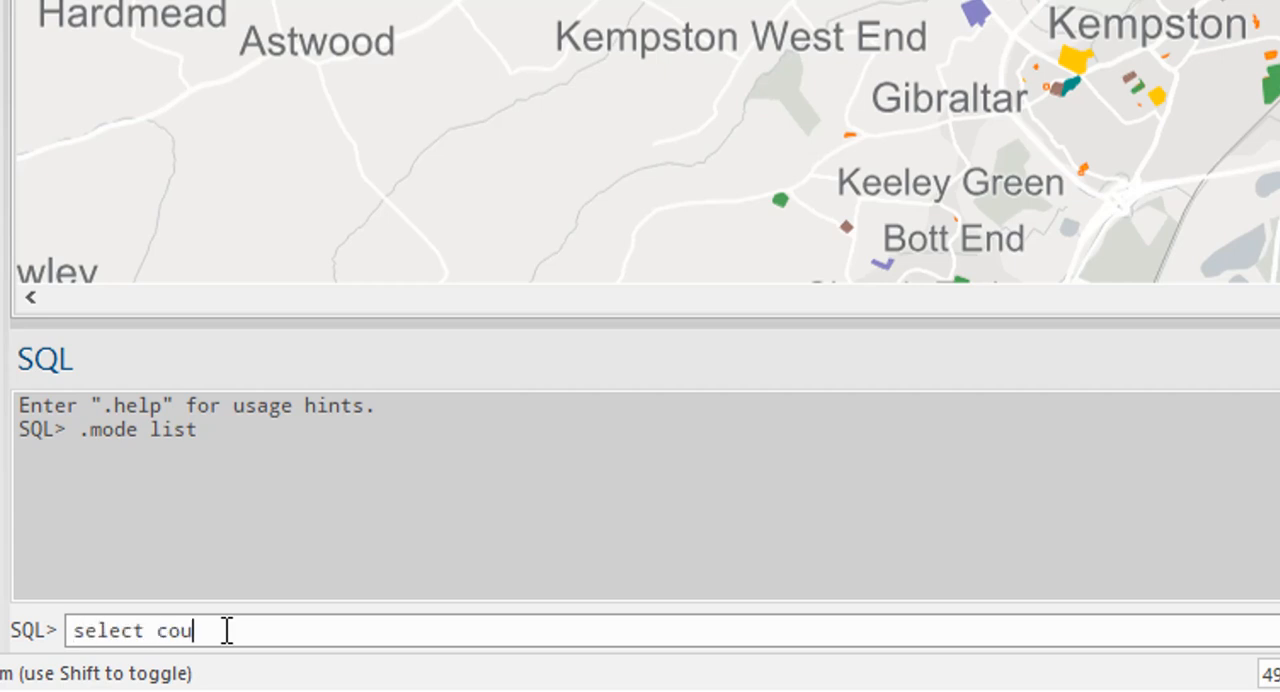
type("nt(*) from \"OS")
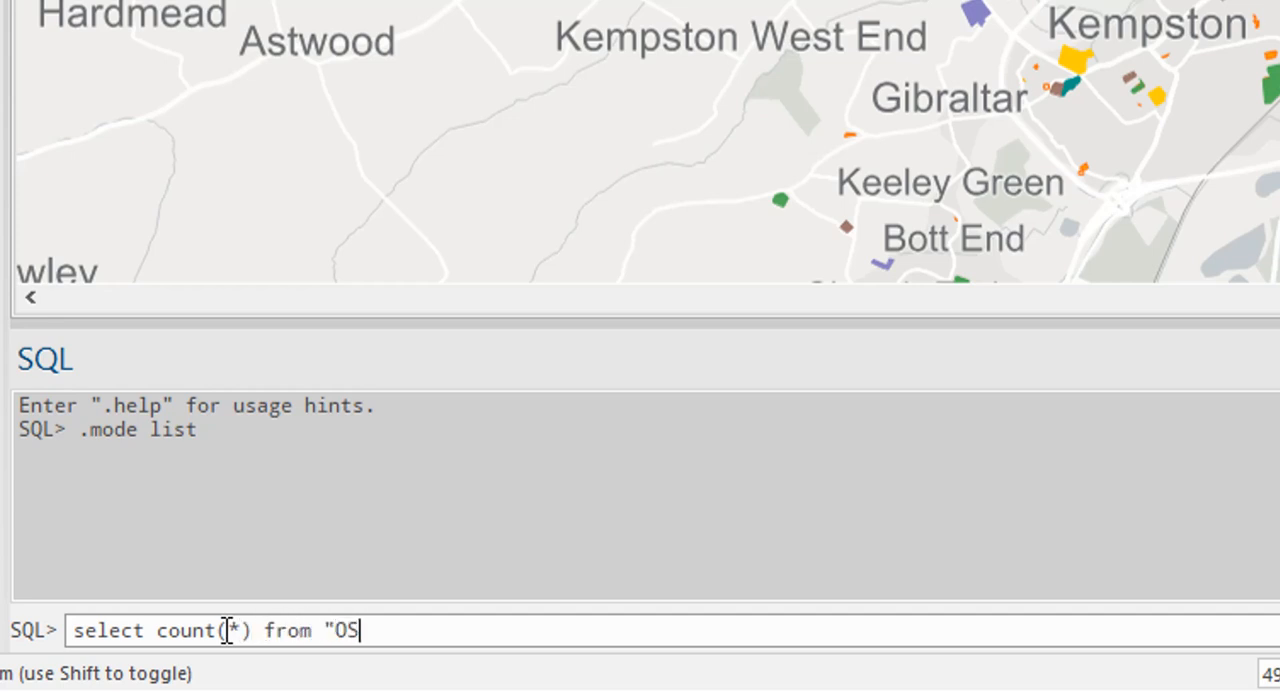
type(" Open Gre")
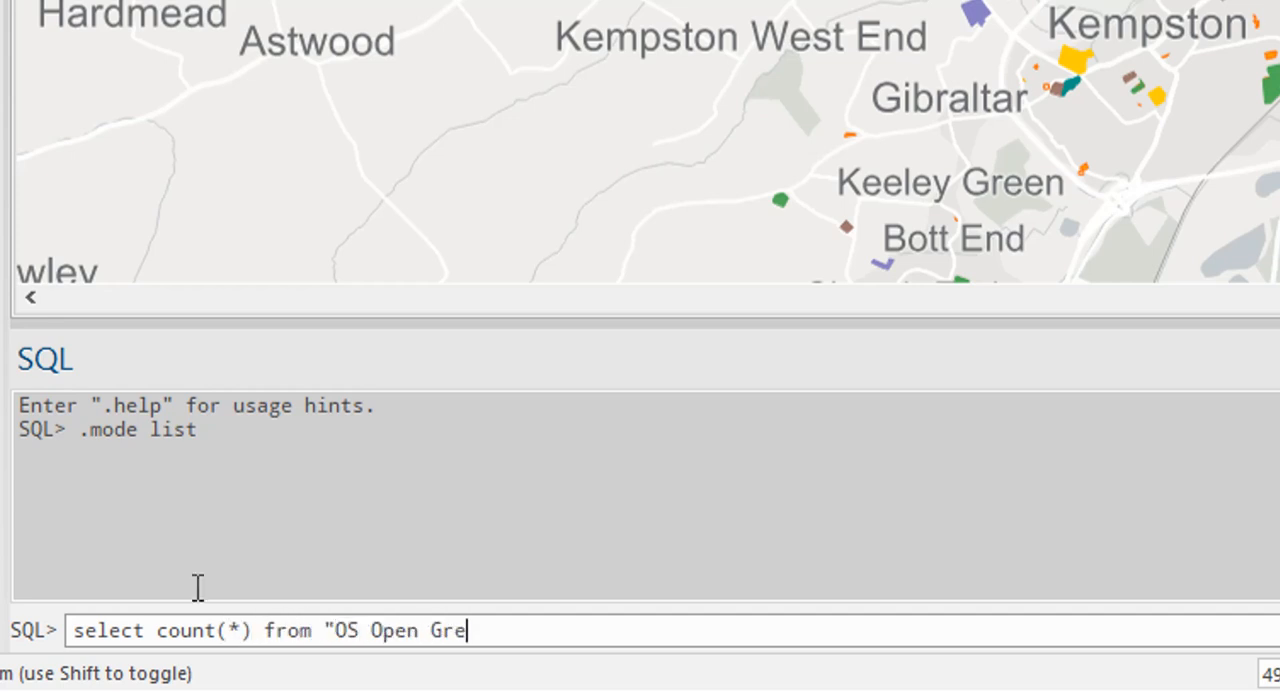
type("enspace\";")
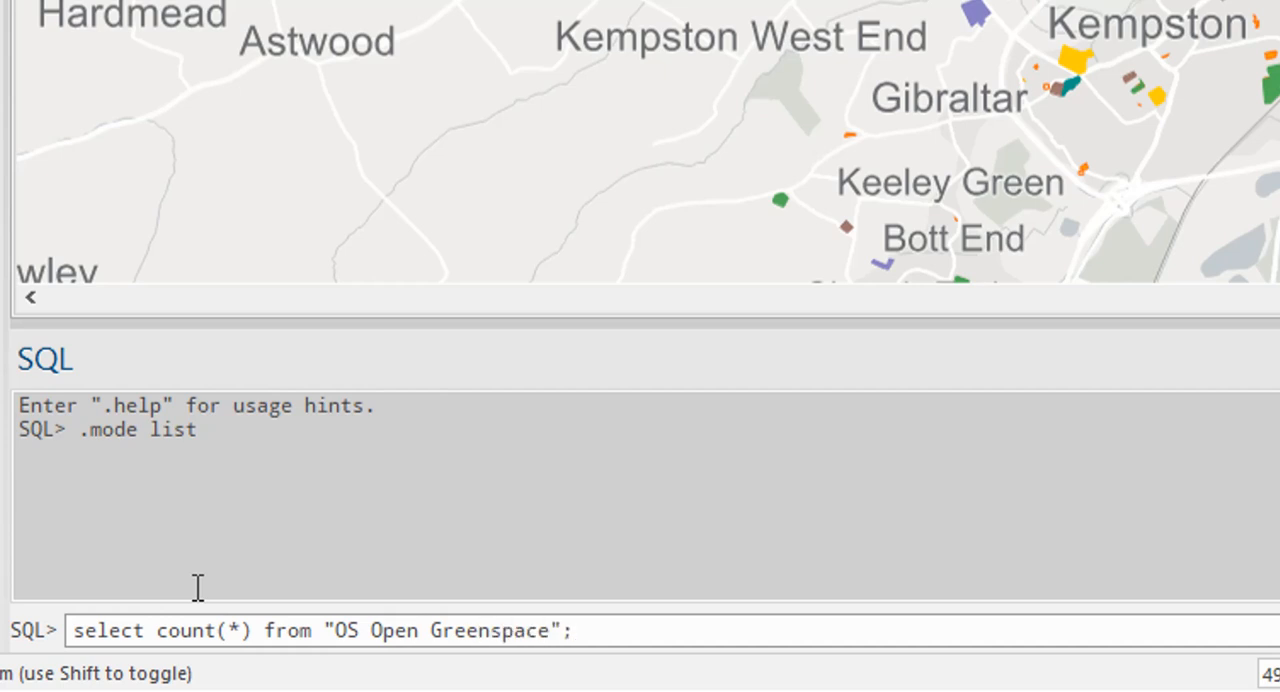
key("Return")
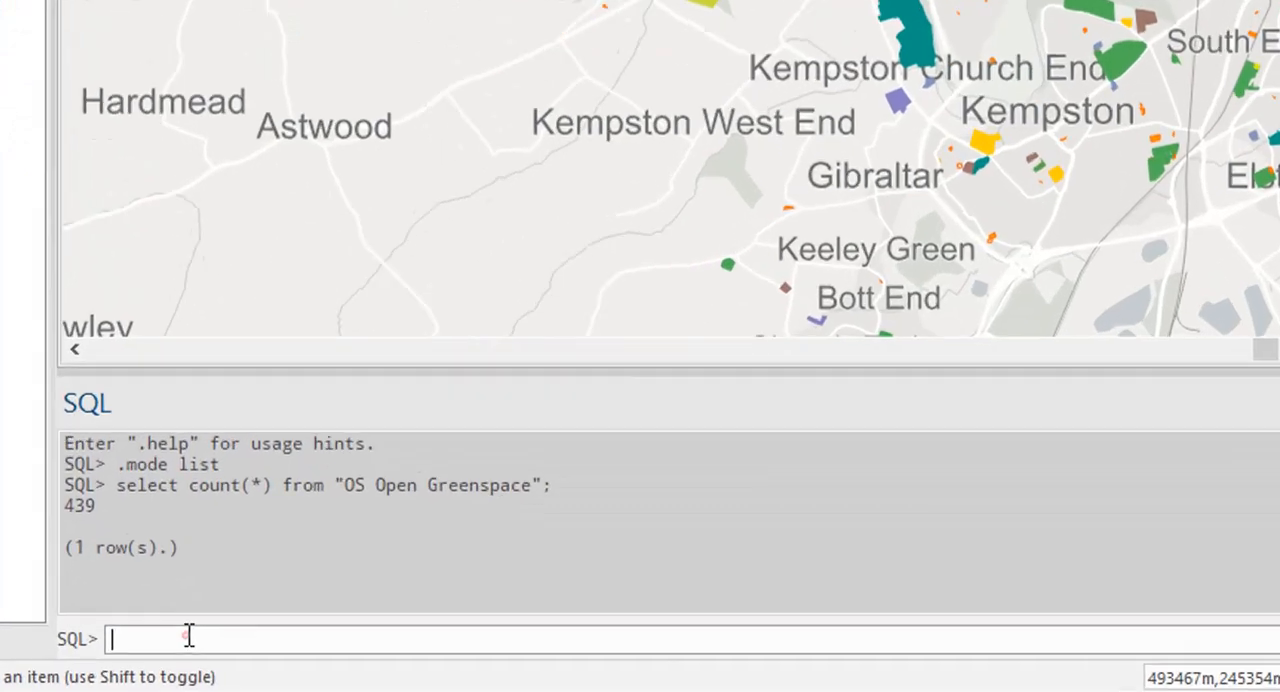
- Run select distinct Function from "OS Open Greenspace"; and look through the returned list of function types
left_click(235, 664)
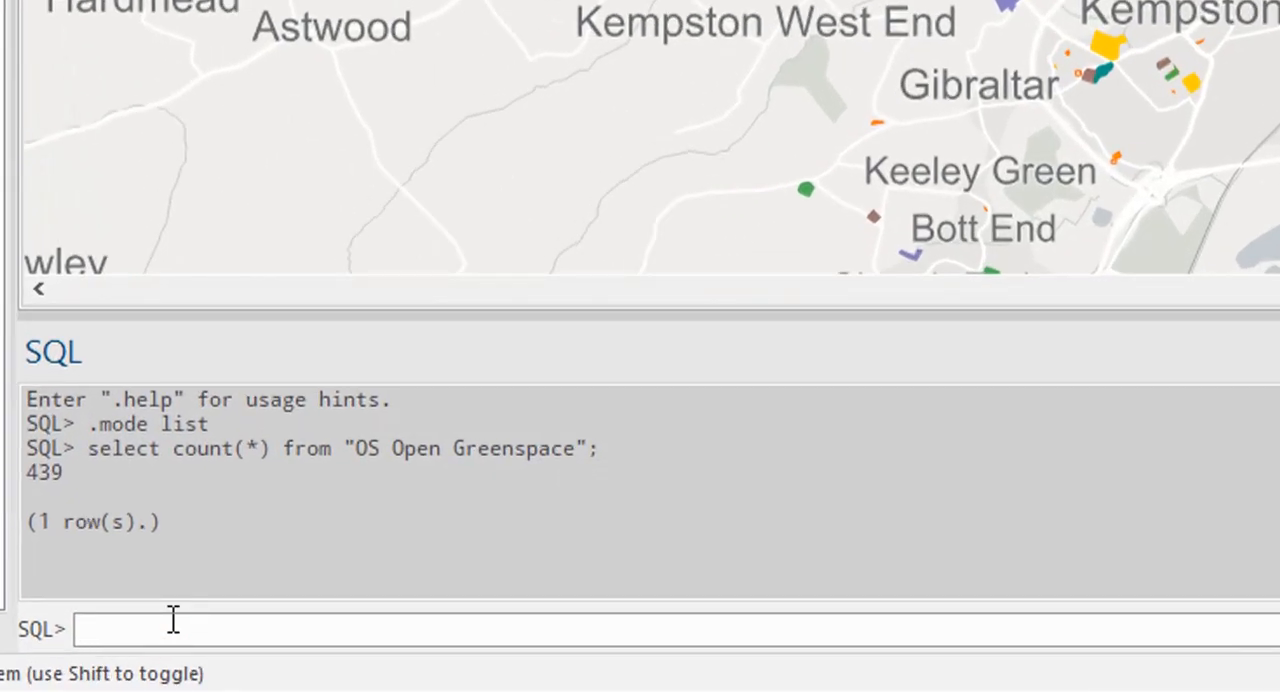
type("select distinct")
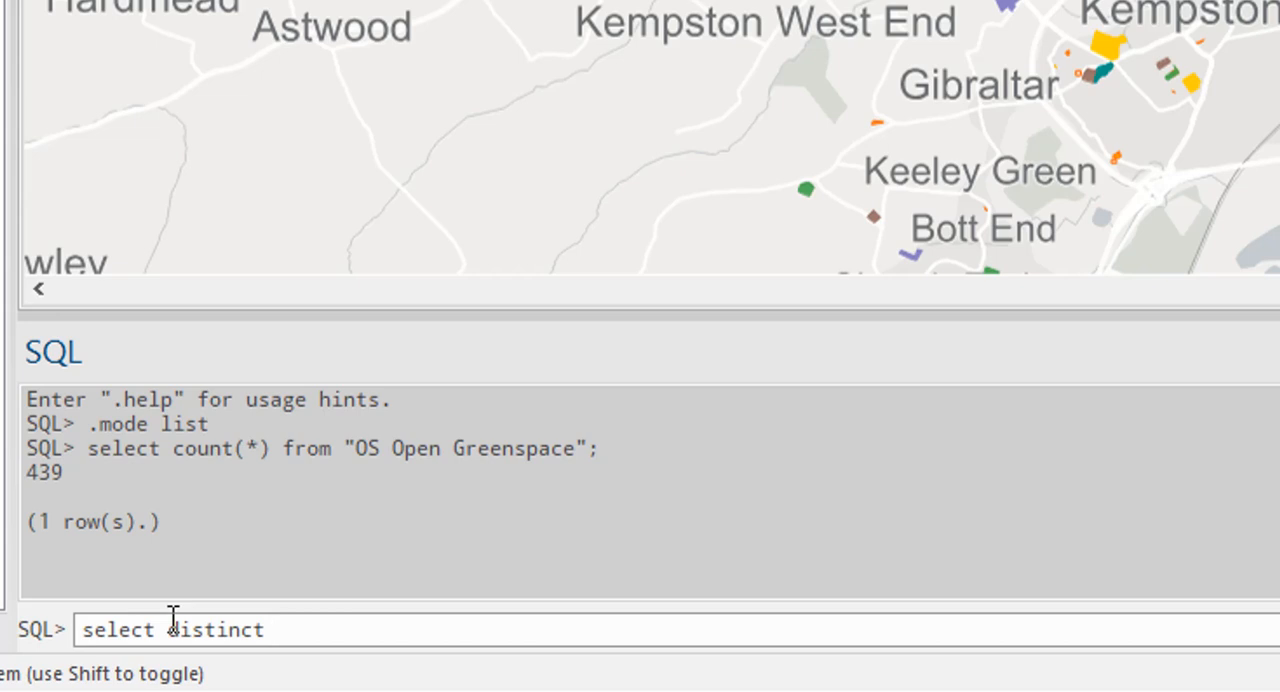
type(" Function ")
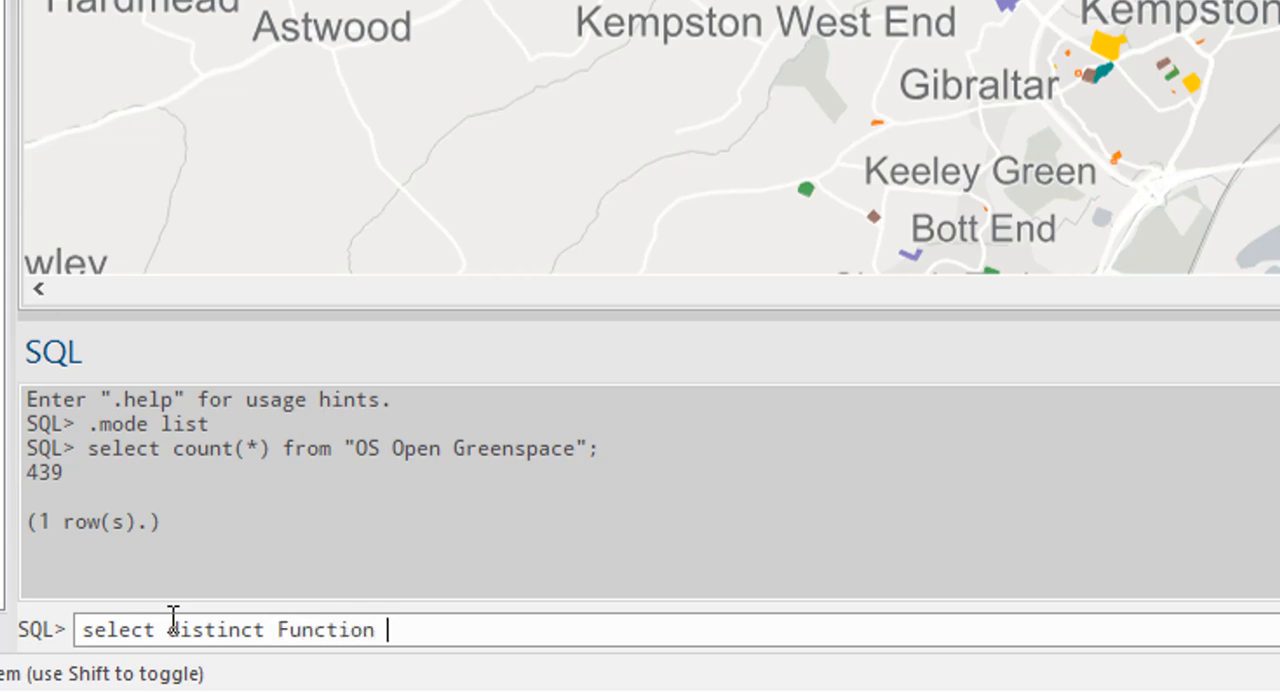
type("from \"OS Open")
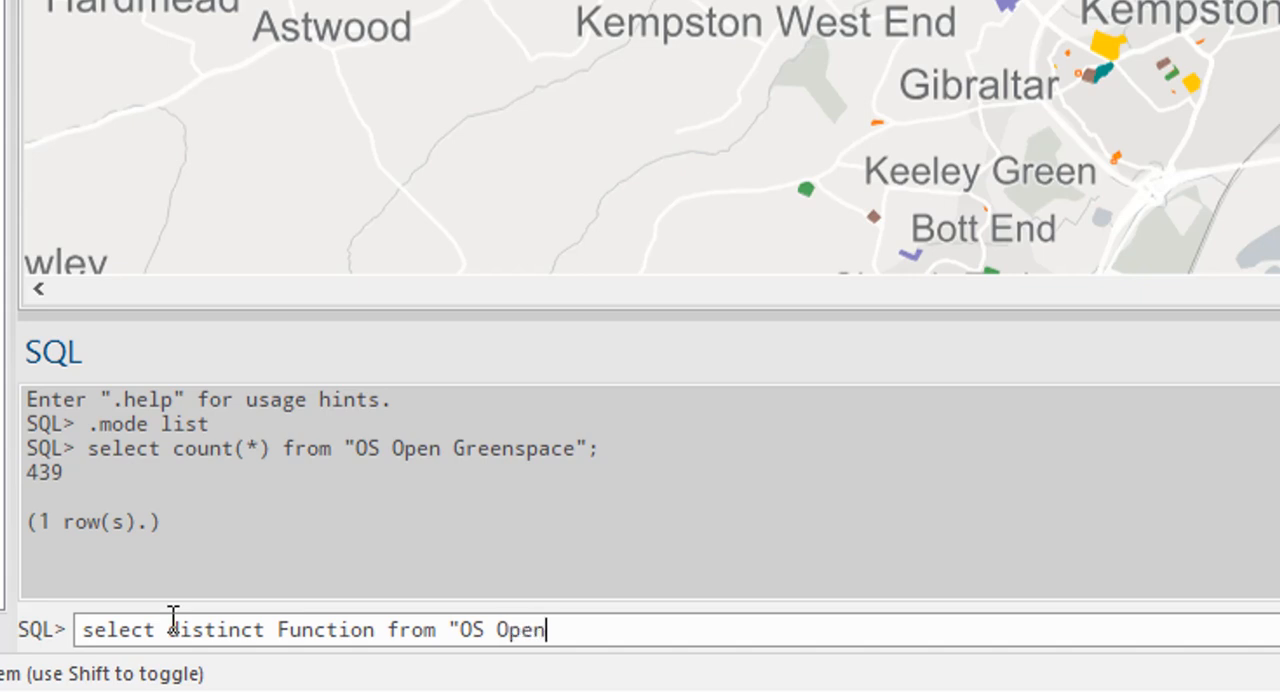
type(" Greenspace\"")
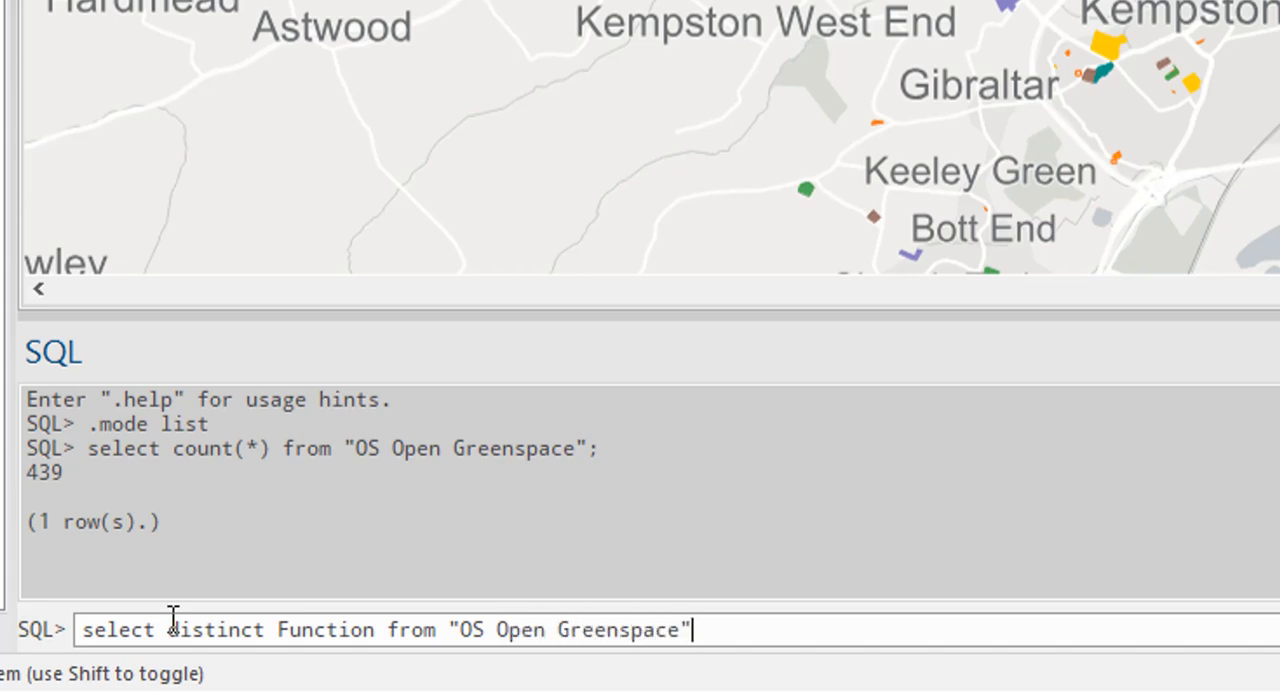
type(";")
key("Return")
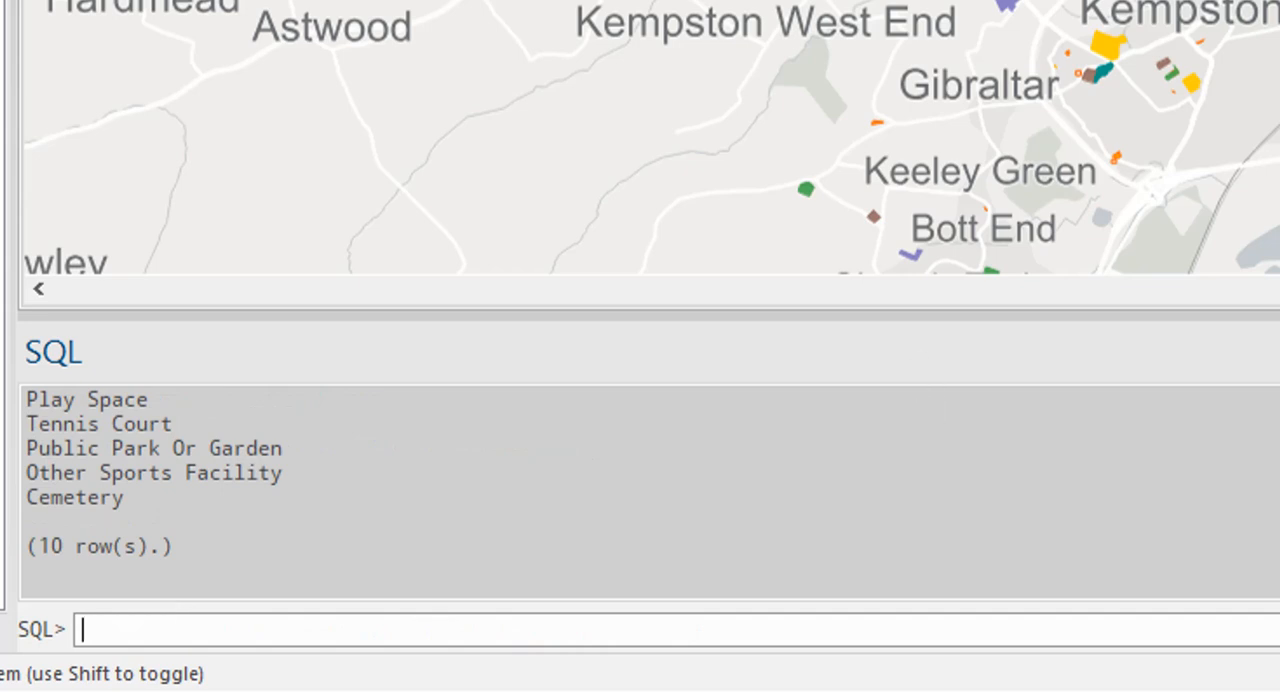
scroll(150, 490, "up", 3)
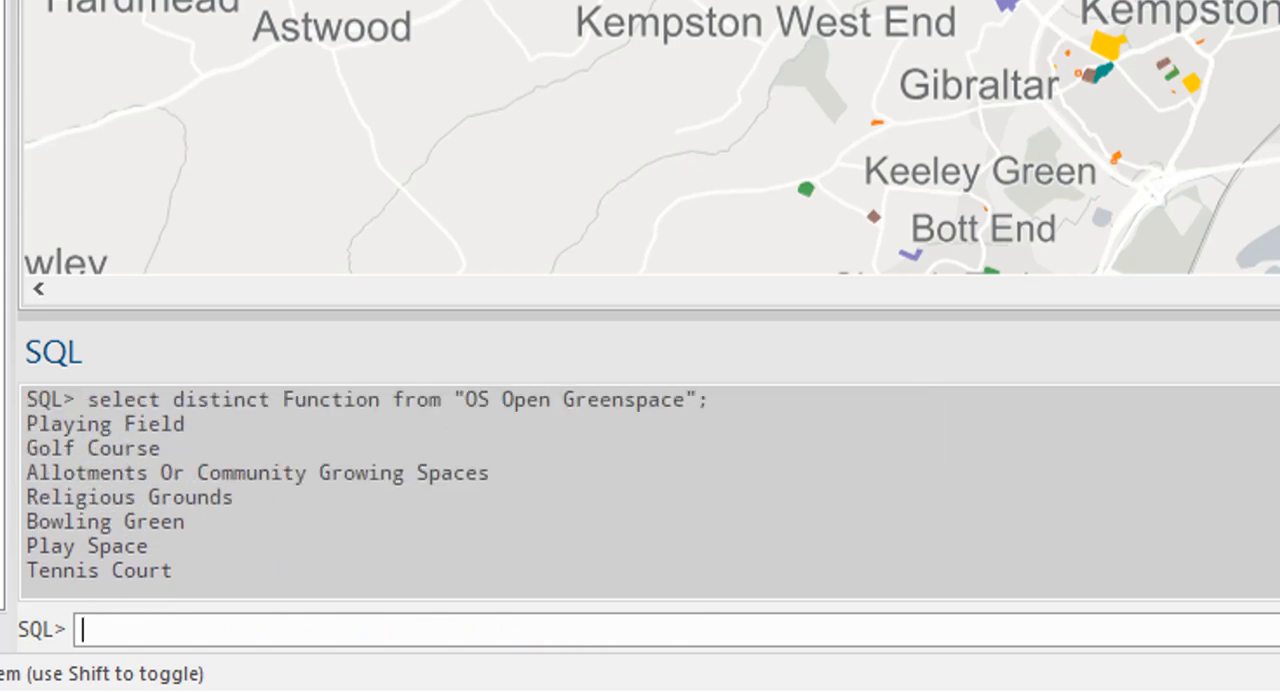
scroll(150, 490, "up", 1)
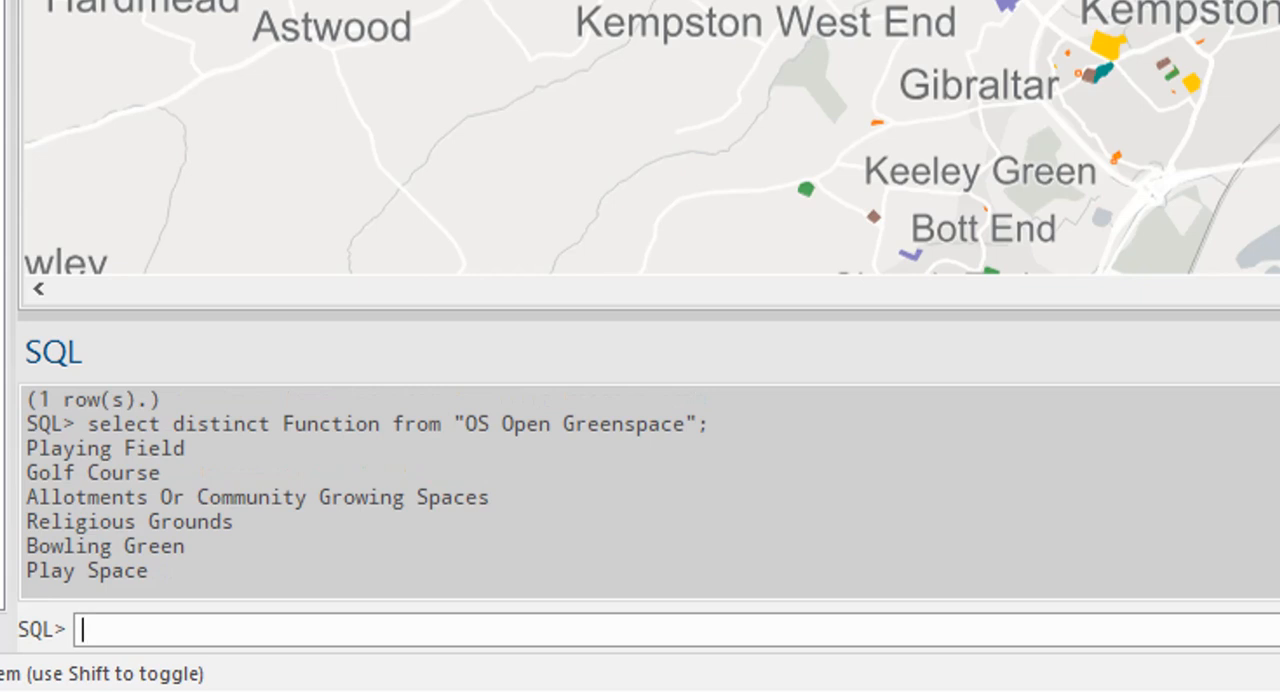
scroll(150, 490, "down", 3)
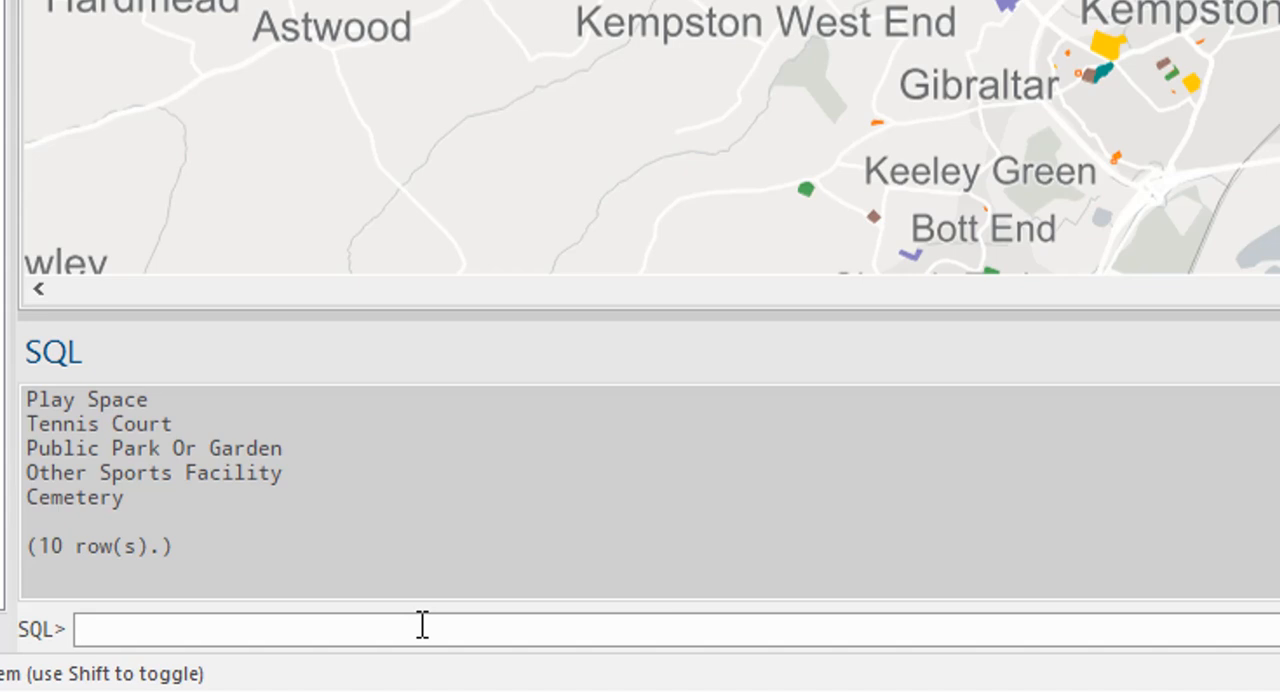
- Begin a new SQL query with select "Function", enclosing the column name in double quotes
type("select Function")
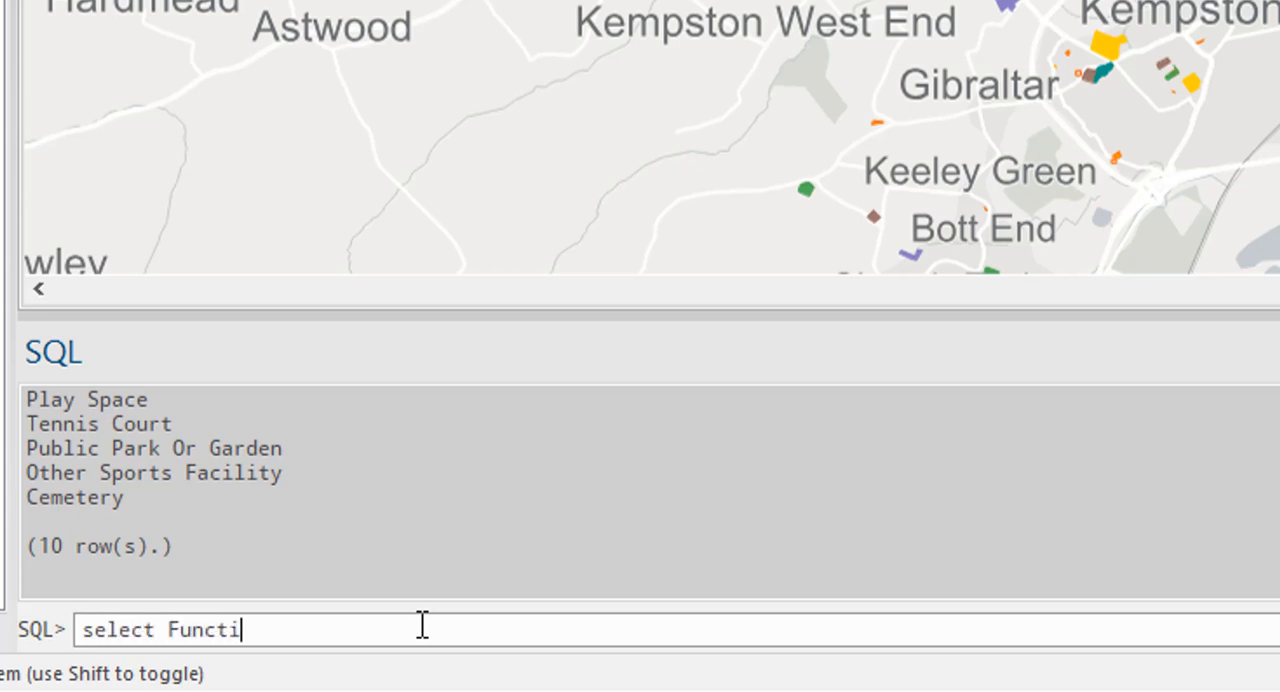
key("Left")
key("Left")
key("Left")
key("Left")
key("Left")
key("Left")
key("Left")
key("Left")
type("\"")
key("Right")
key("Right")
key("Right")
key("Right")
key("Right")
key("Right")
key("Right")
key("Right")
type("\"")
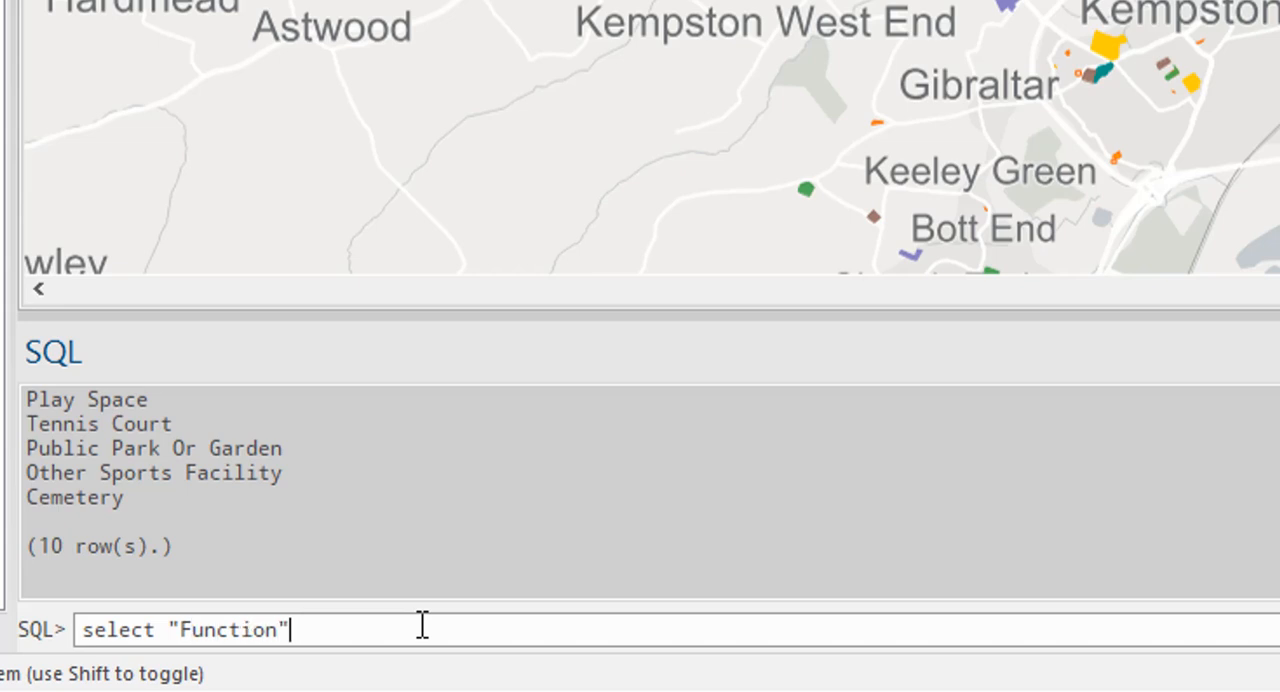
type(", count (*) as c fr")
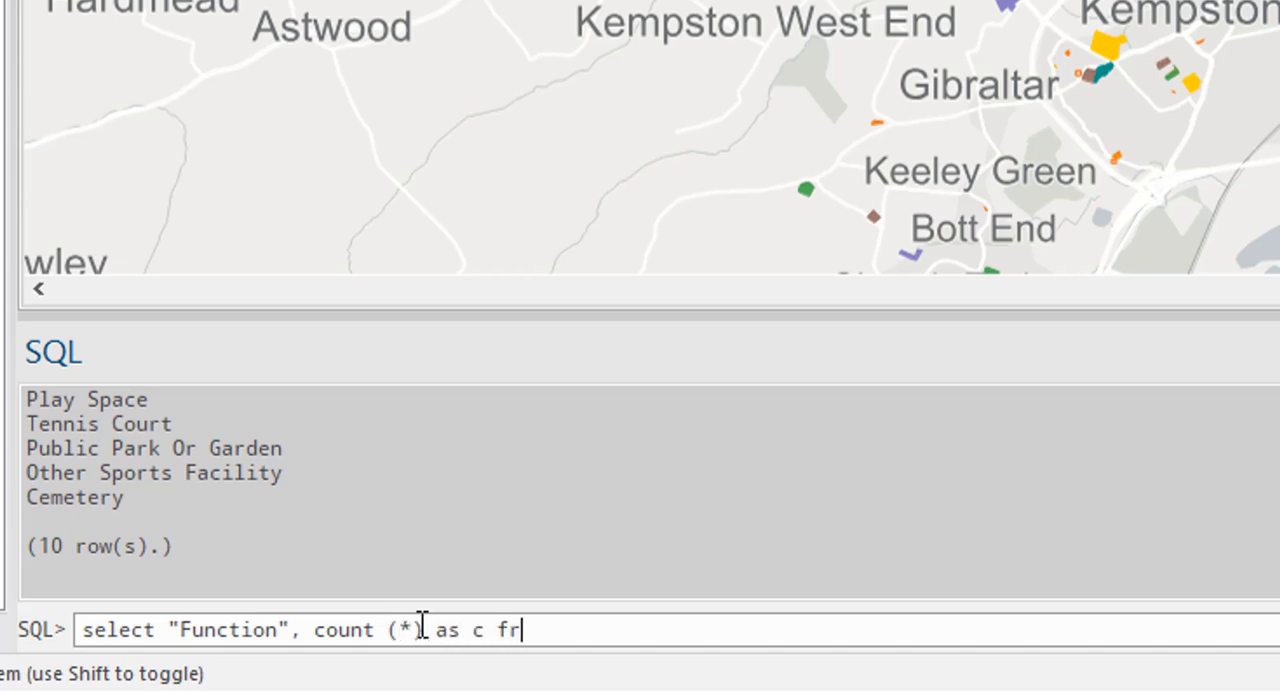
type("om \"OS Open ")
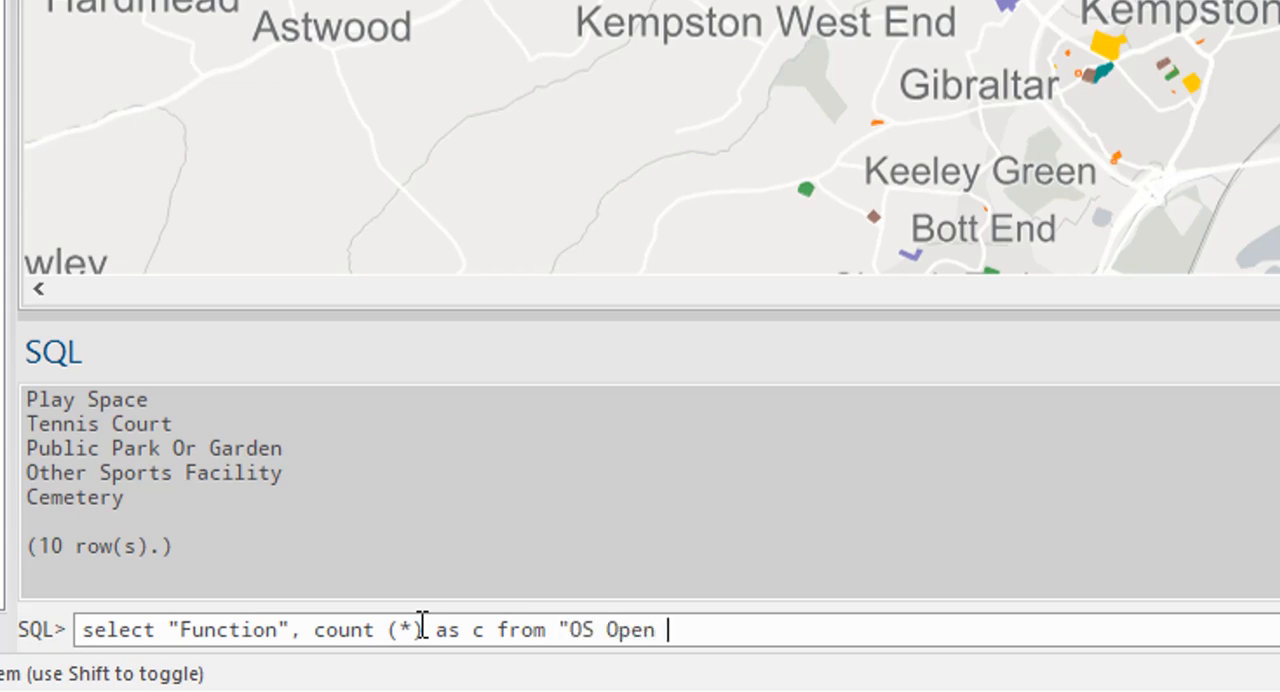
type("Greenspace\"")
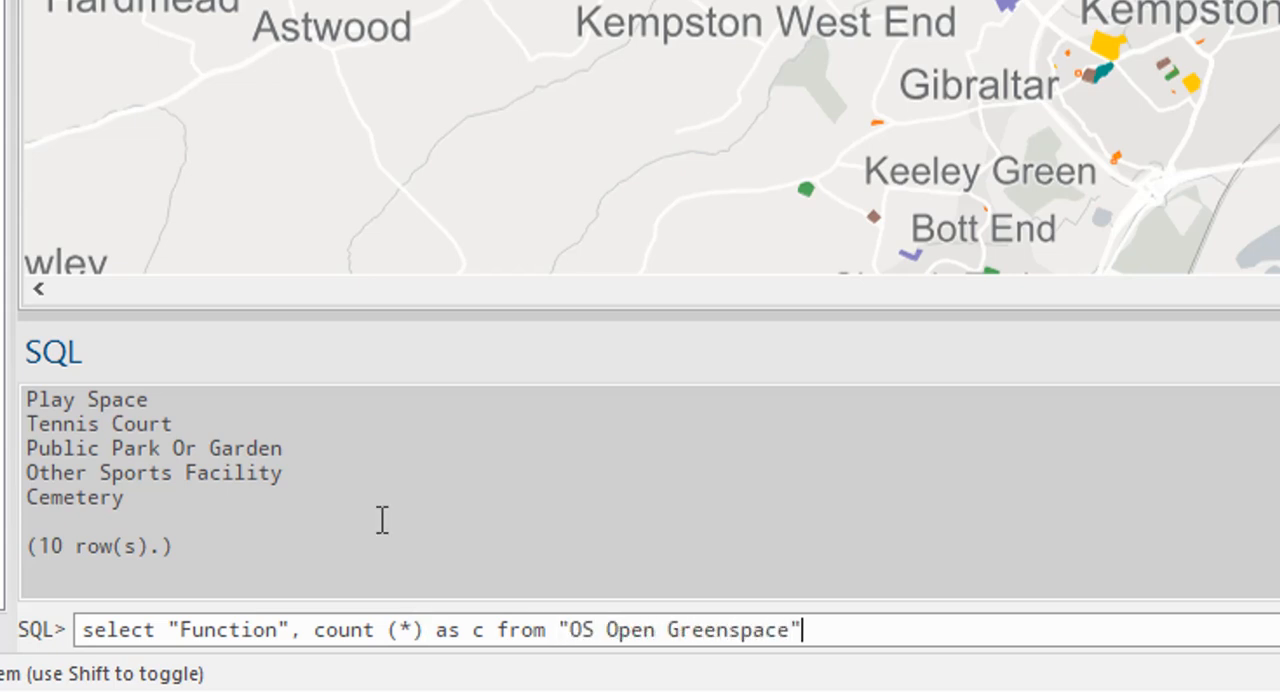
type(" group ")
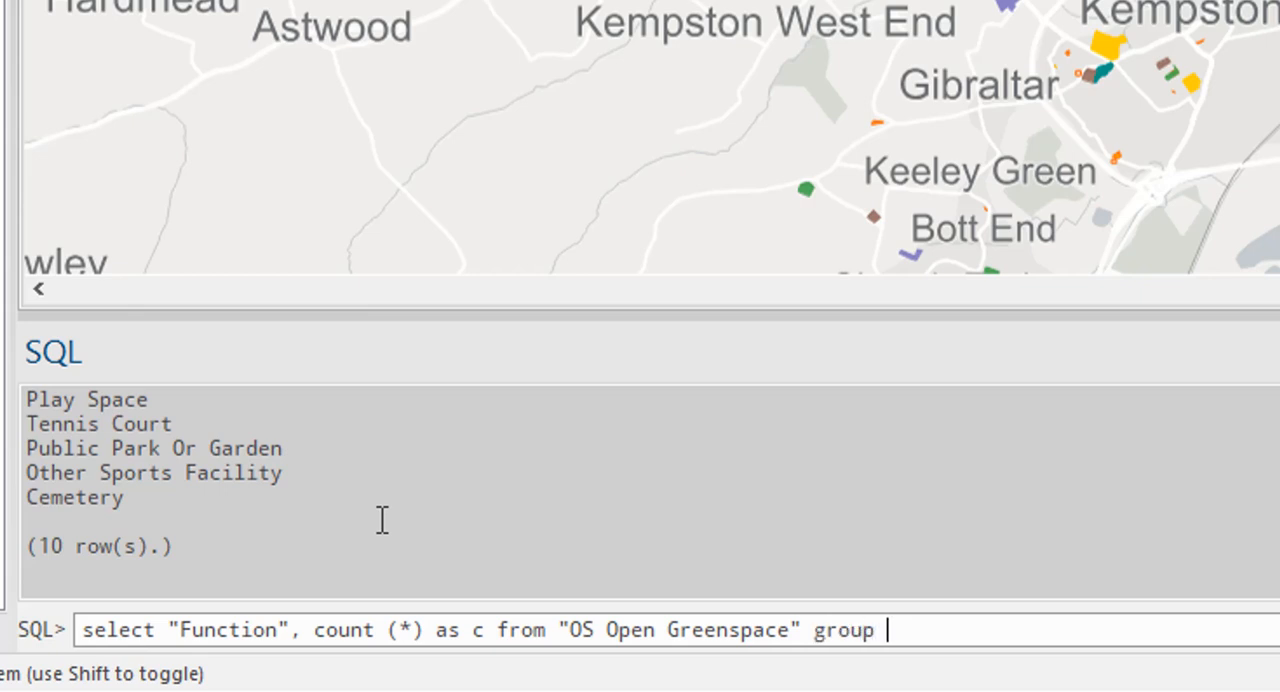
type("by F")
- Complete the query with group by "Function" order by c; and run it
key("BackSpace")
type("\"Function\"")
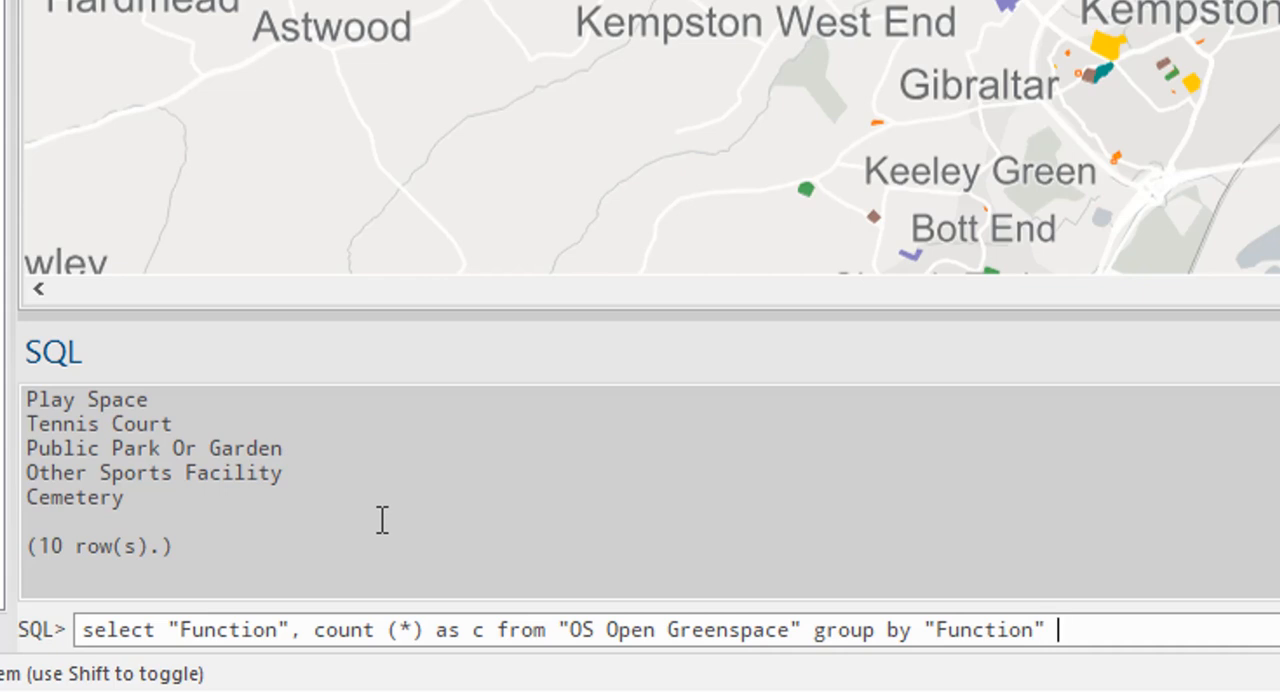
type(" order by ")
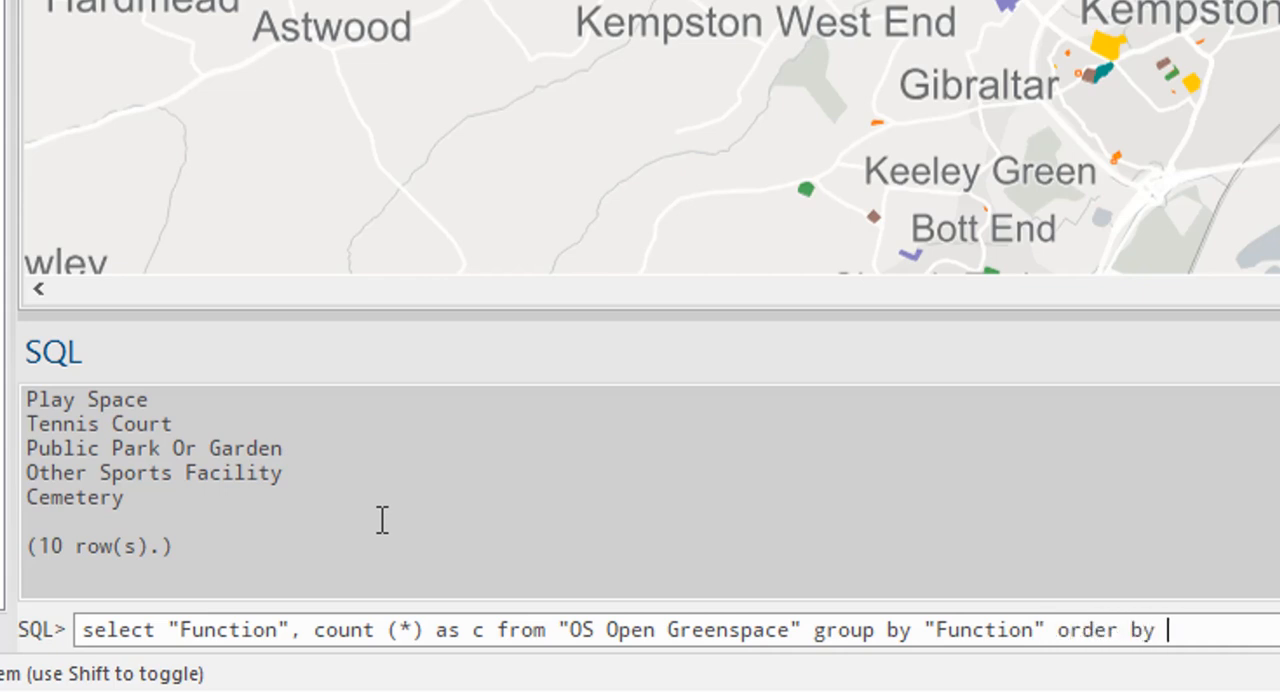
type("c;")
key("Return")
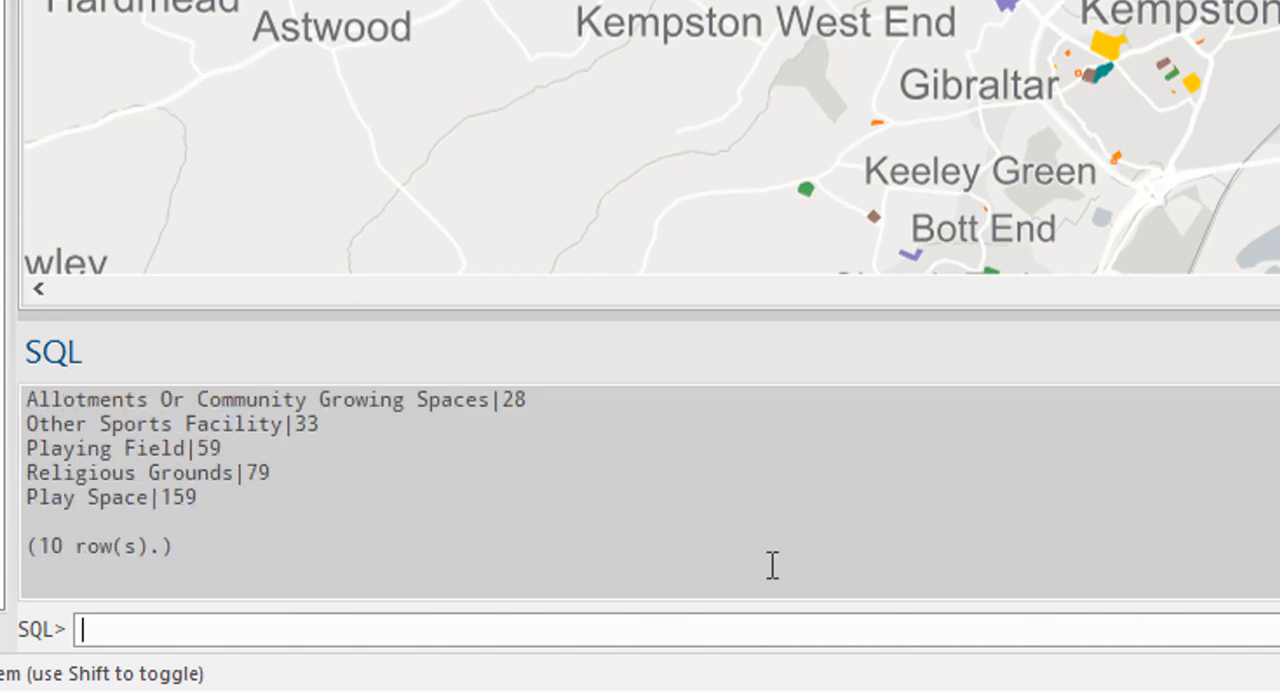
- Review the grouped counts from first to last, highlighting the Cemetery and Play Space rows
scroll(268, 480, "up", 2)
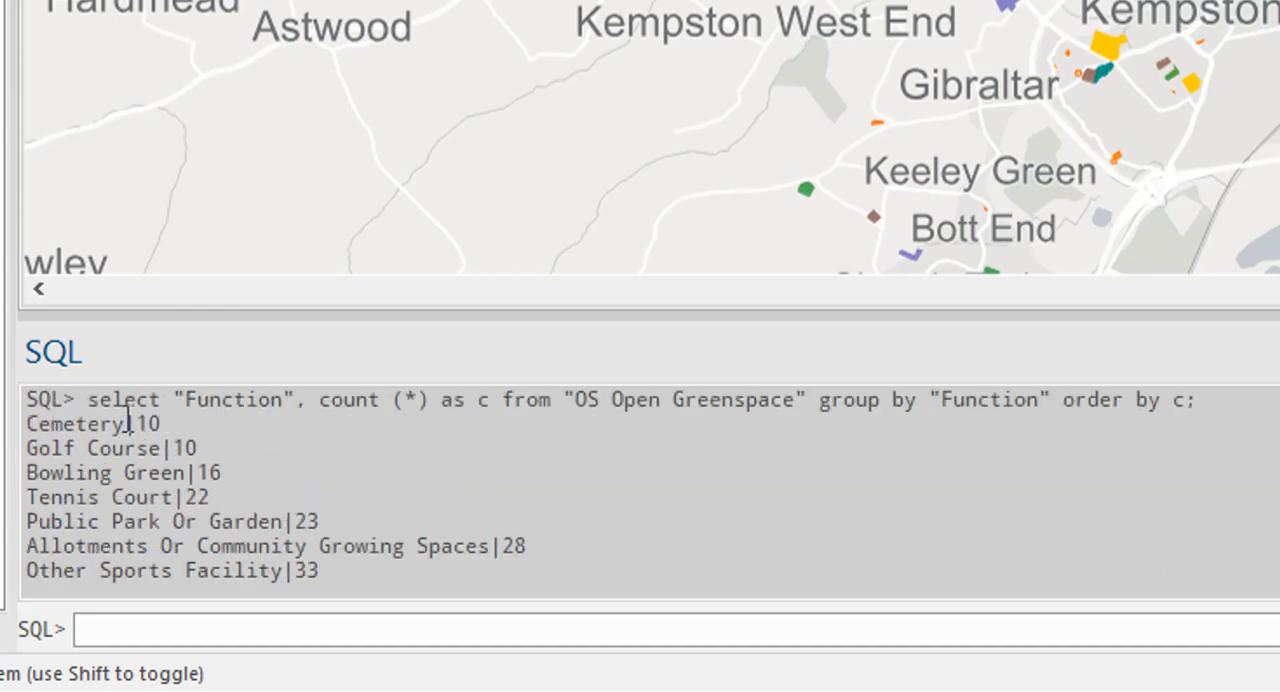
left_click_drag(174, 423, 26, 423)
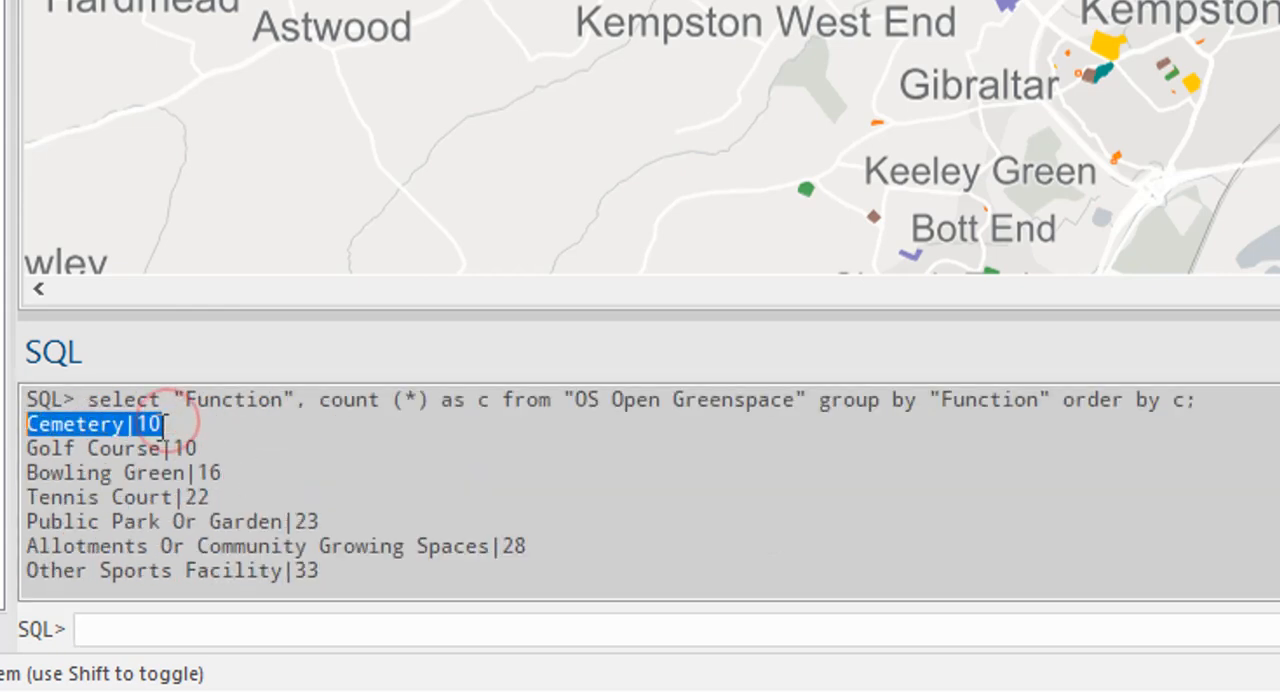
left_click(173, 423)
scroll(220, 440, "down", 2)
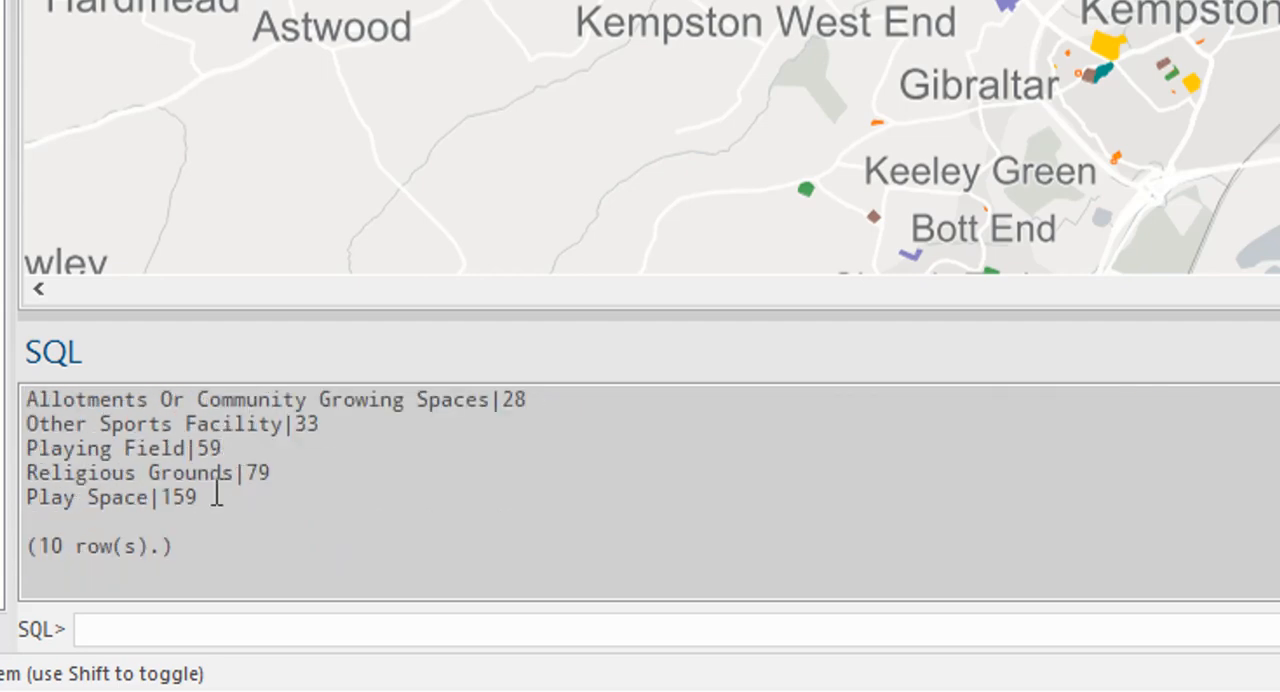
left_click_drag(200, 498, 26, 498)
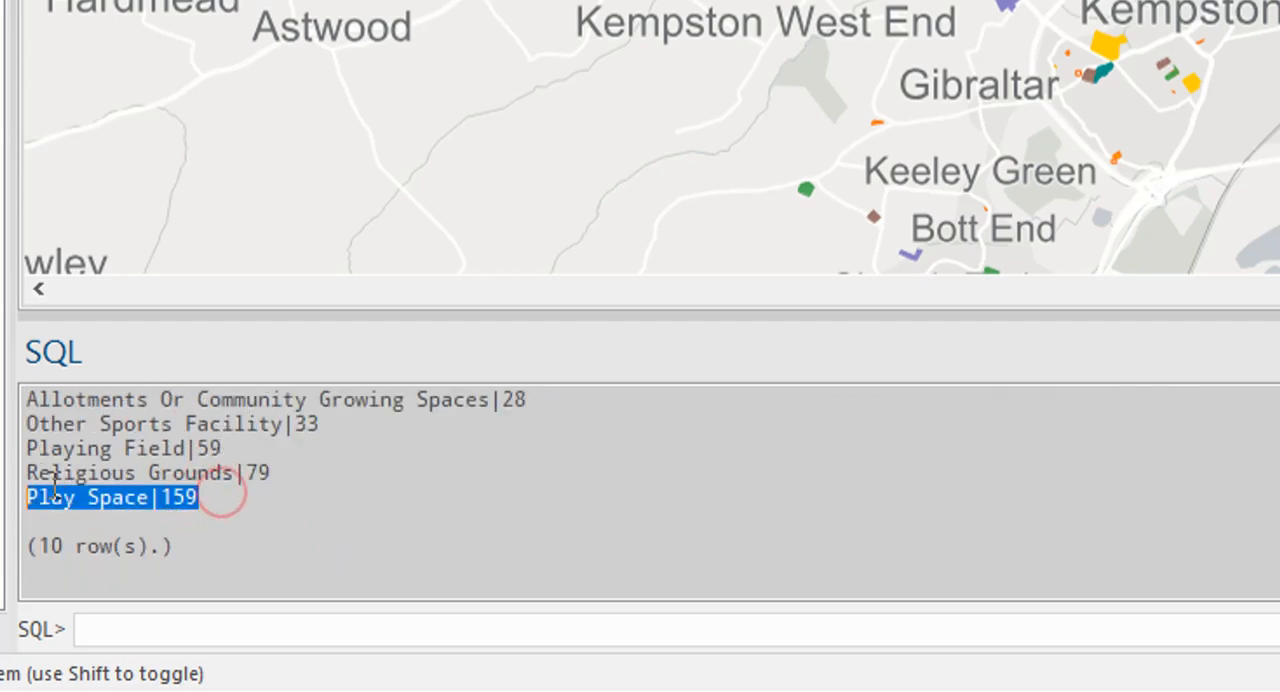
left_click(233, 500)
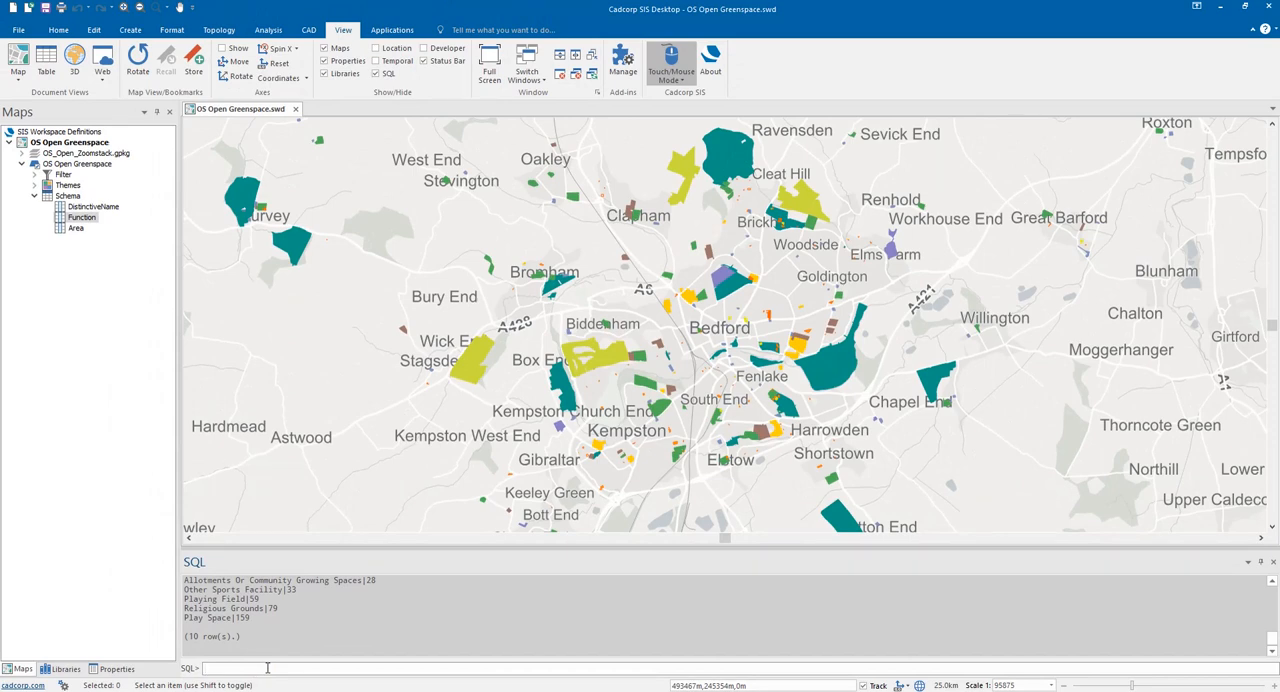
left_click(1222, 8)
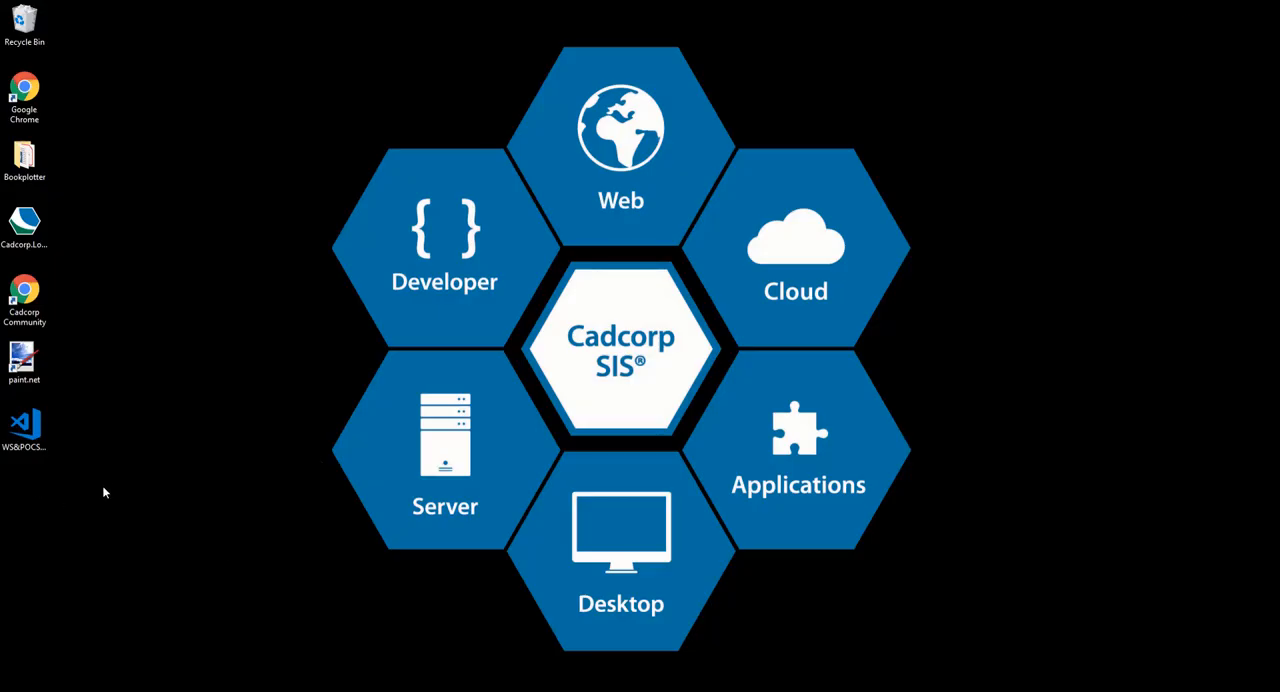
left_click(450, 690)
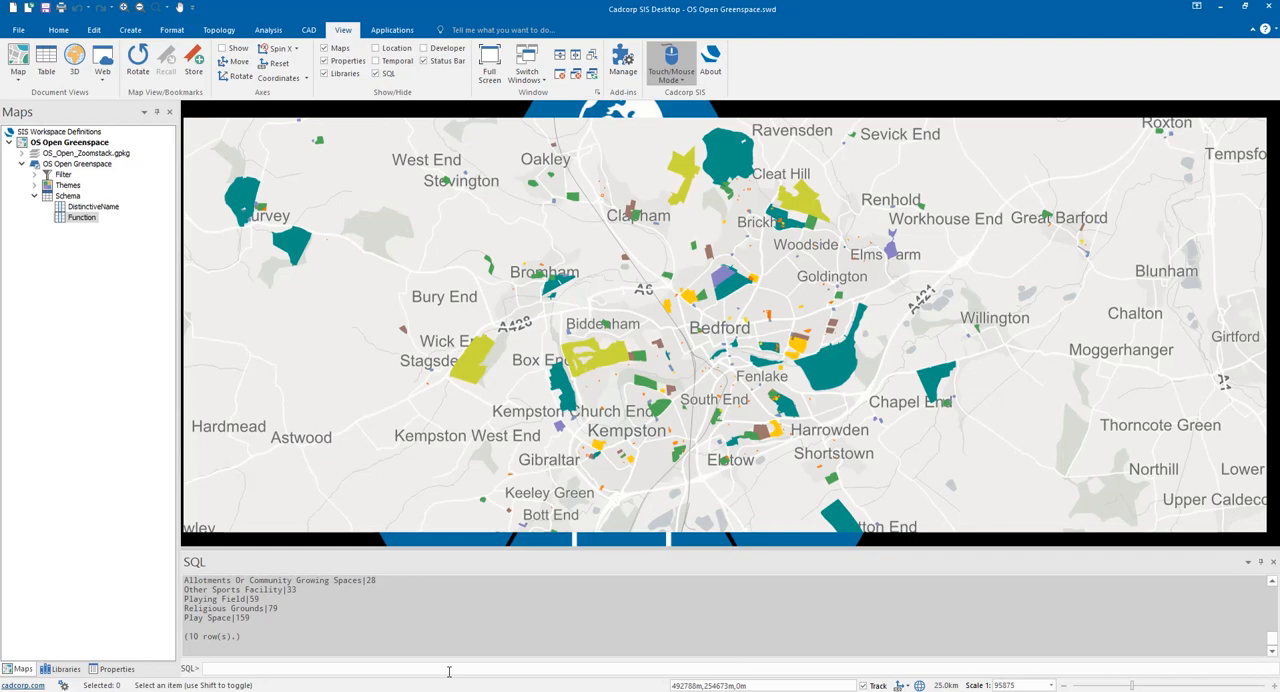
- Direct the SQL output to a file named Greenspace.csv in the user's Desktop folder with the .output command
left_click(260, 669)
type(".outpu")
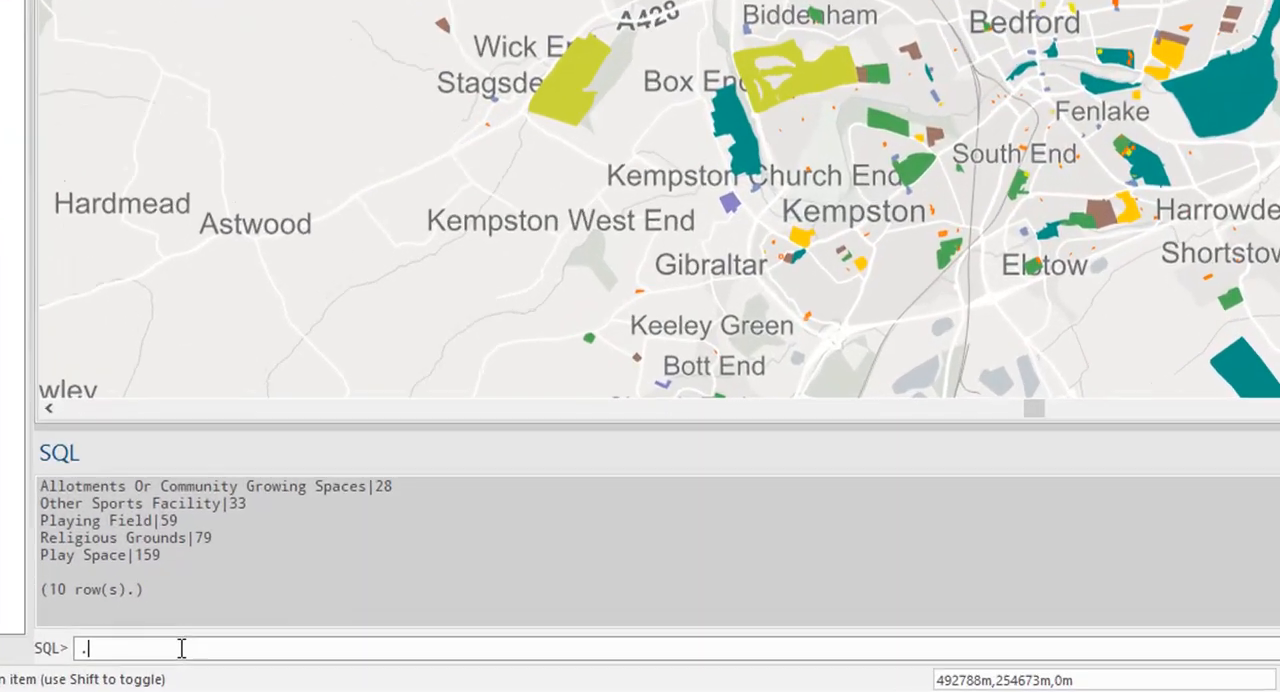
type("t")
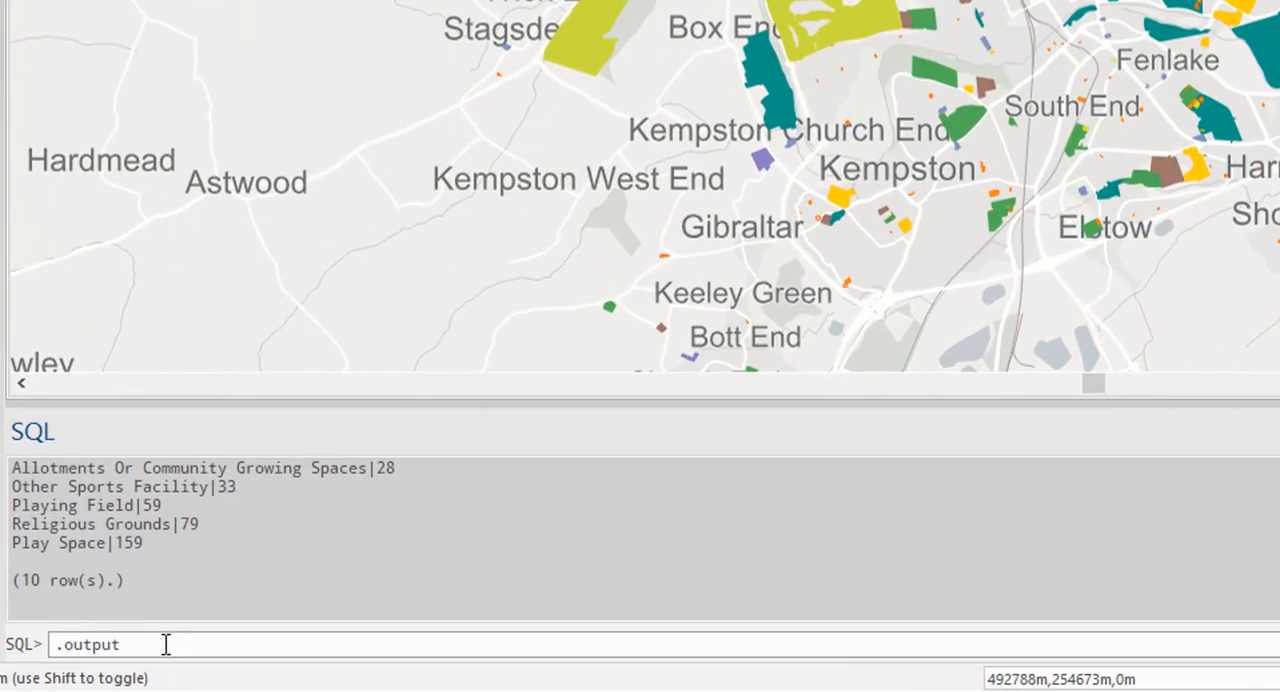
type(" \"C:/Users/ianu")
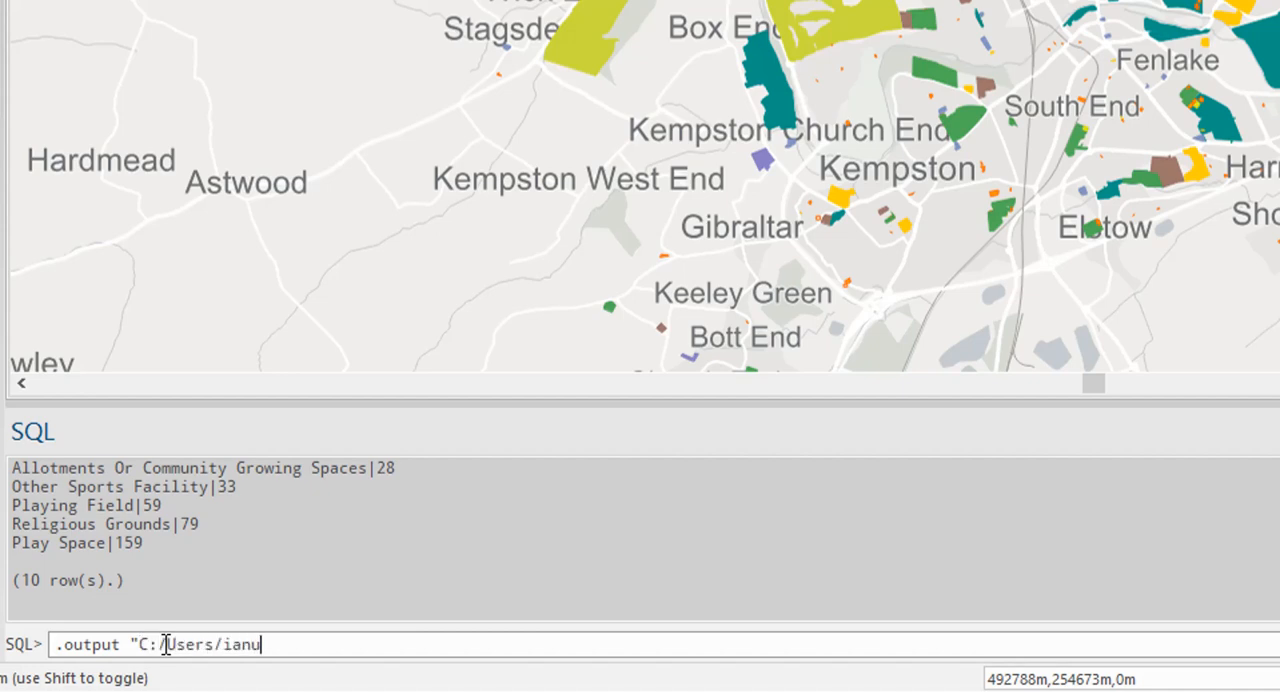
type("/Desktop/Greenspace")
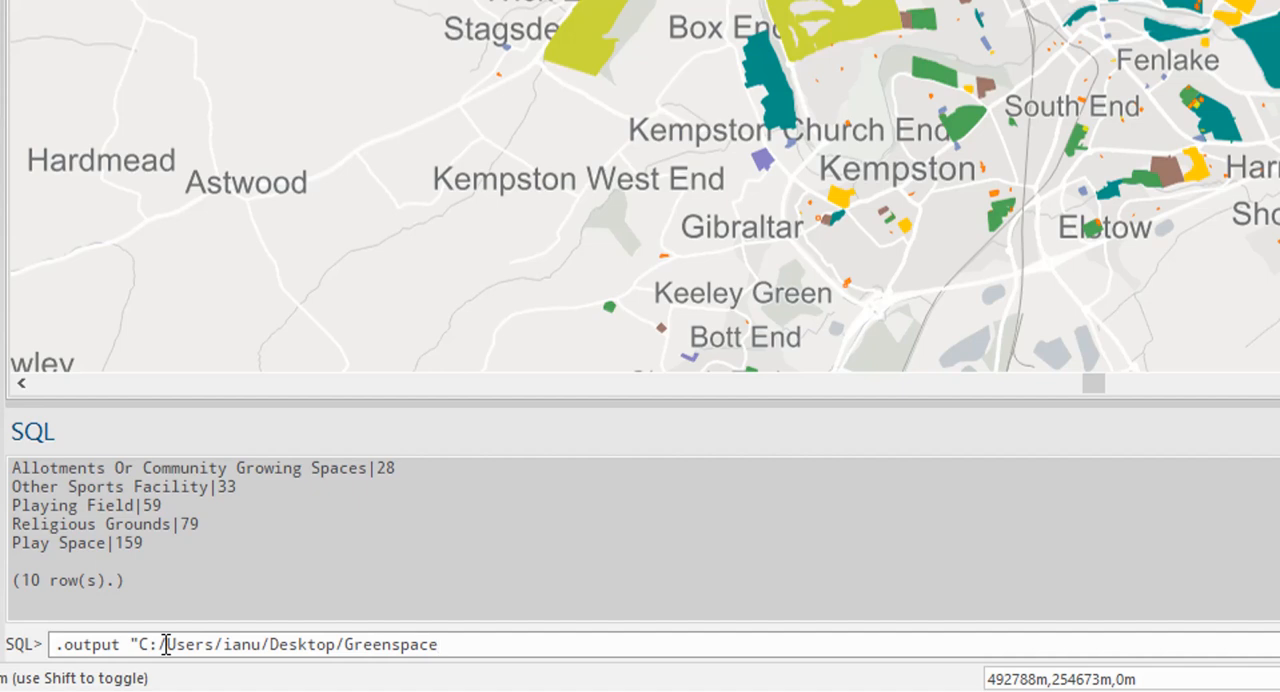
type(".csv\"")
key("Return")
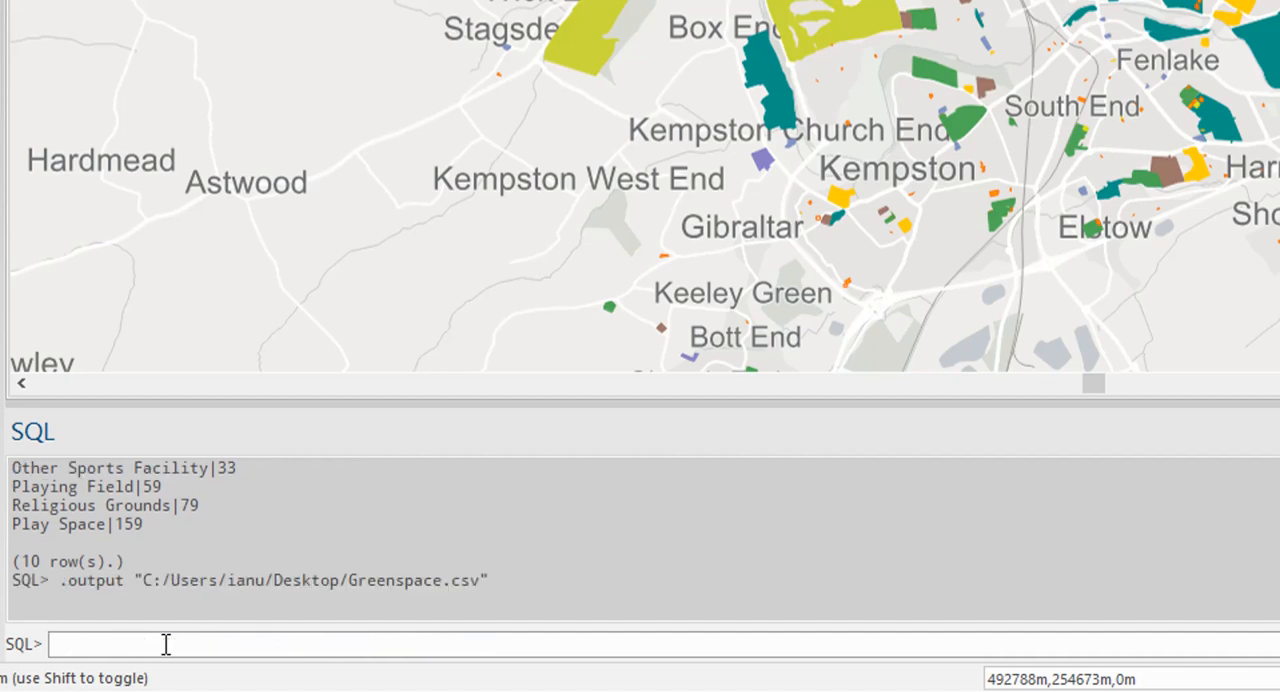
- Set the output format with .mode csv and rerun the earlier query counting OS Open Greenspace features by Function
type(".mode csv")
key("Return")
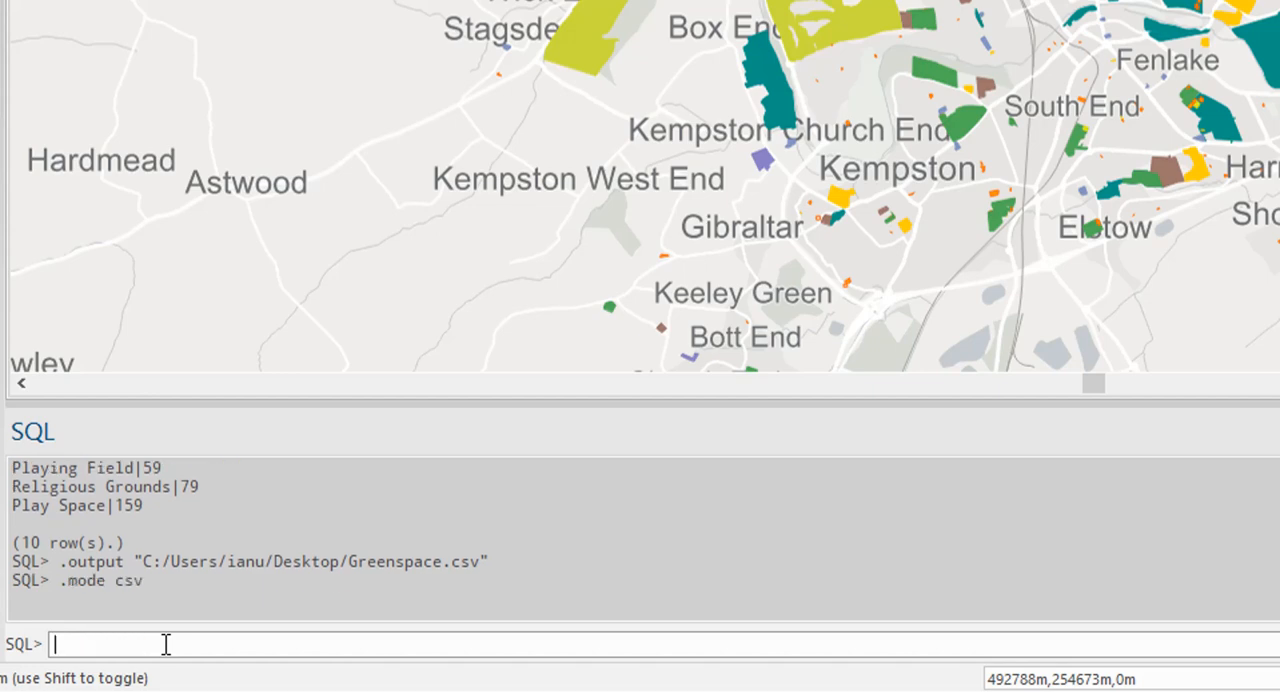
key("Up")
key("Up")
key("Up")
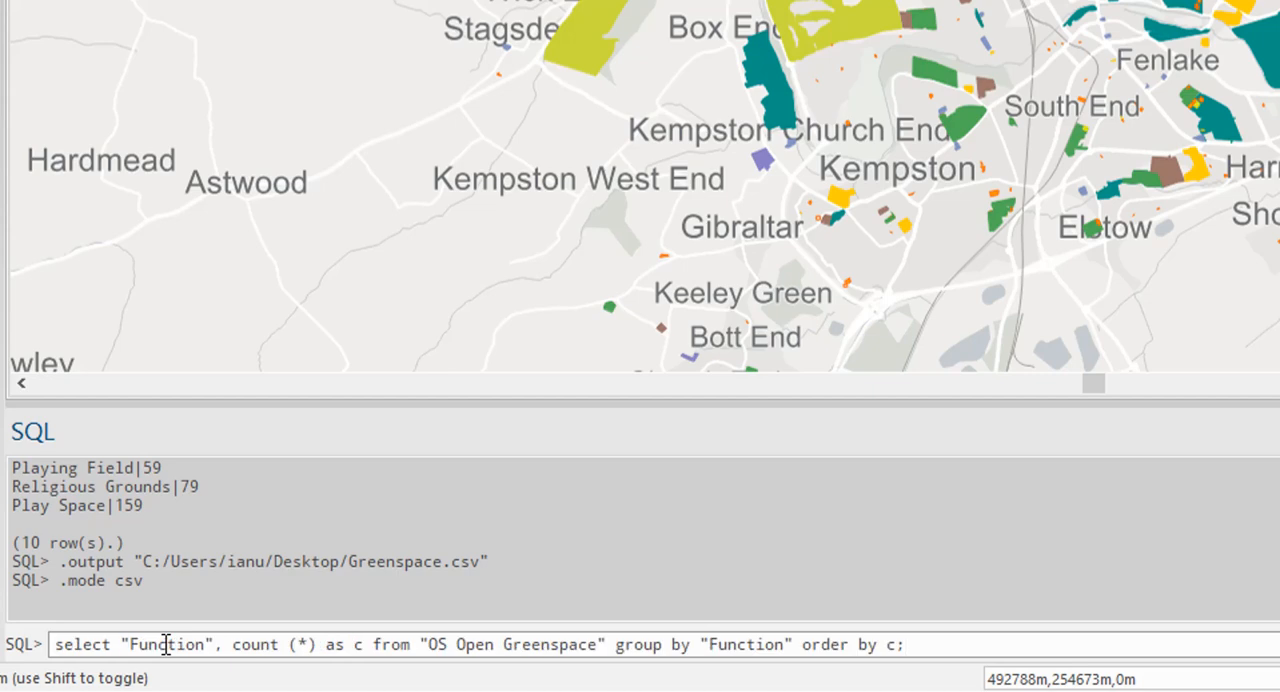
key("Return")
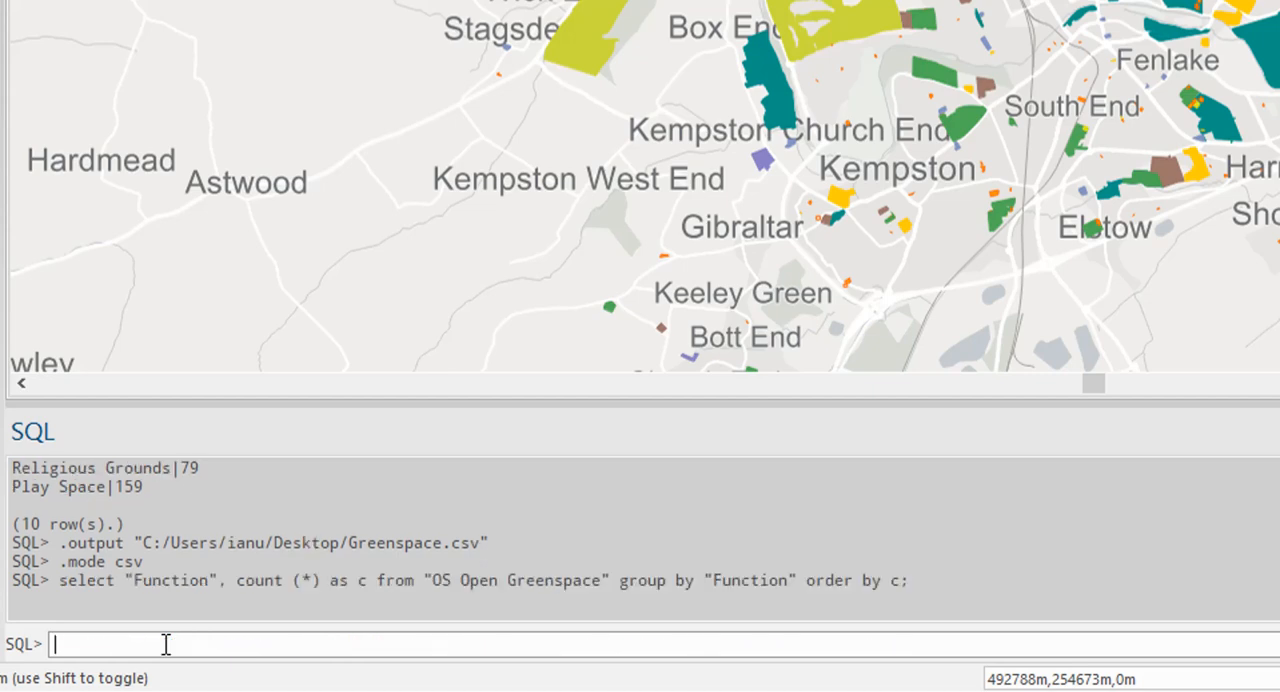
- End the file output with a bare .output command and open Greenspace.csv from the desktop
type(".output")
key("Return")
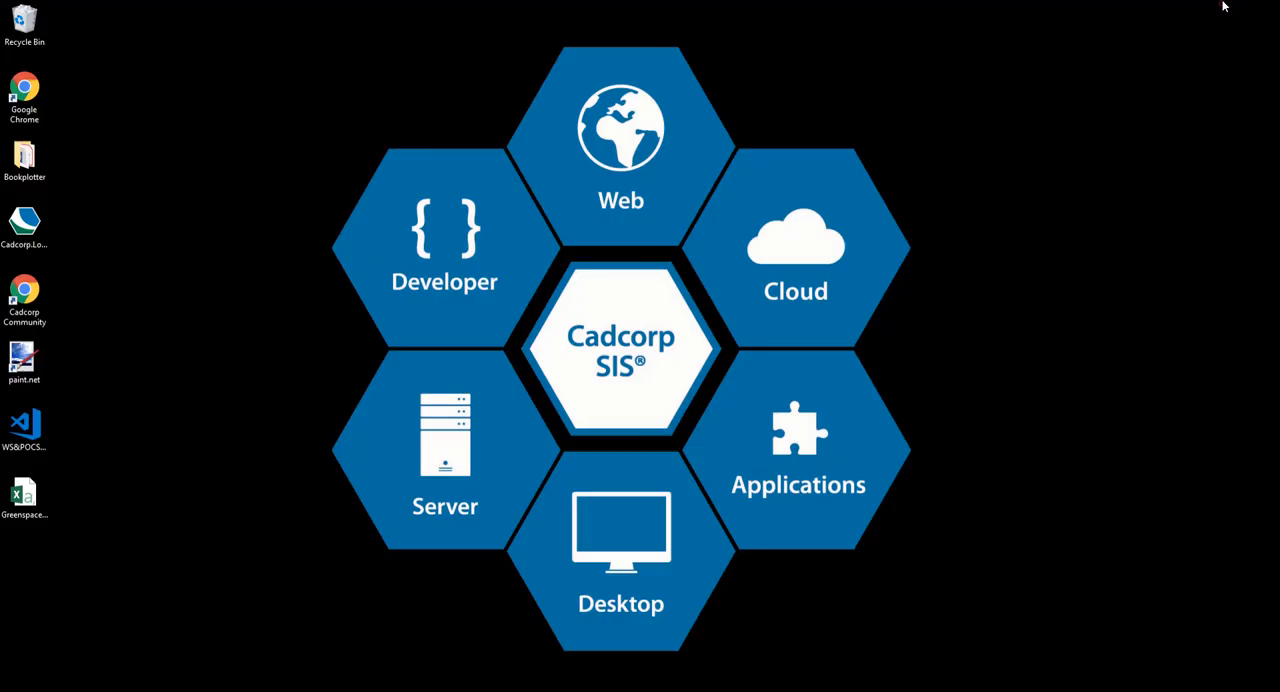
left_click(25, 497)
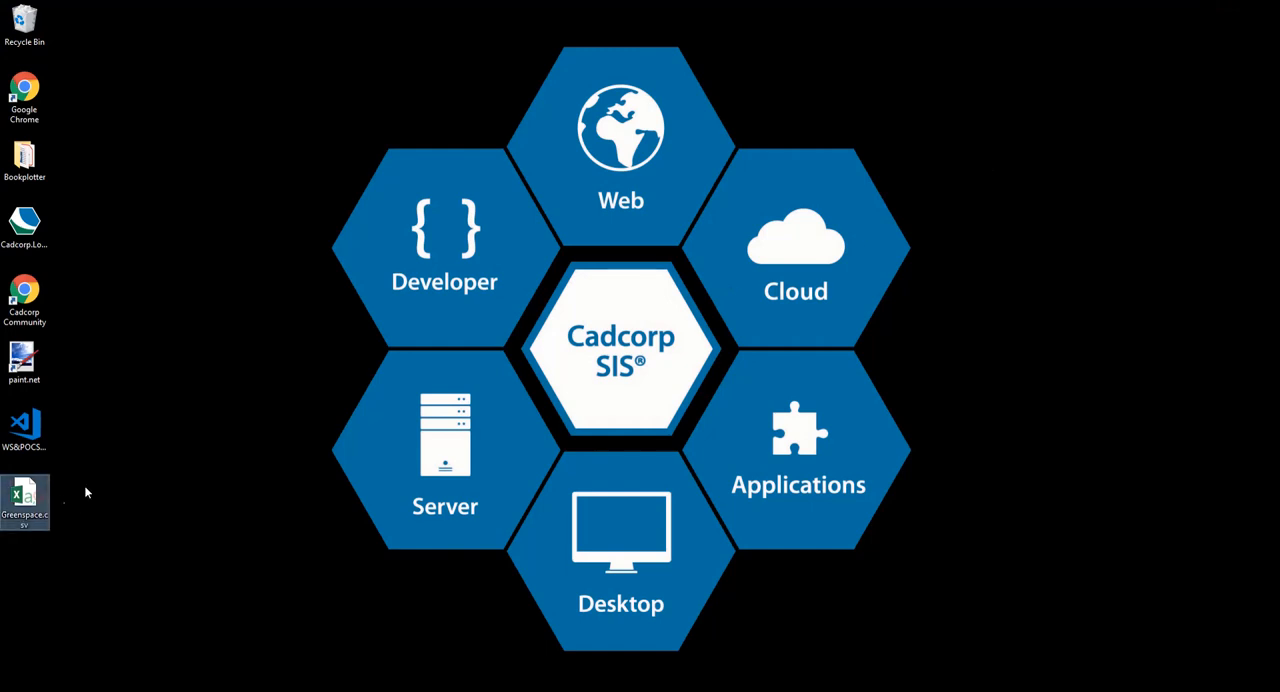
double_click(28, 497)
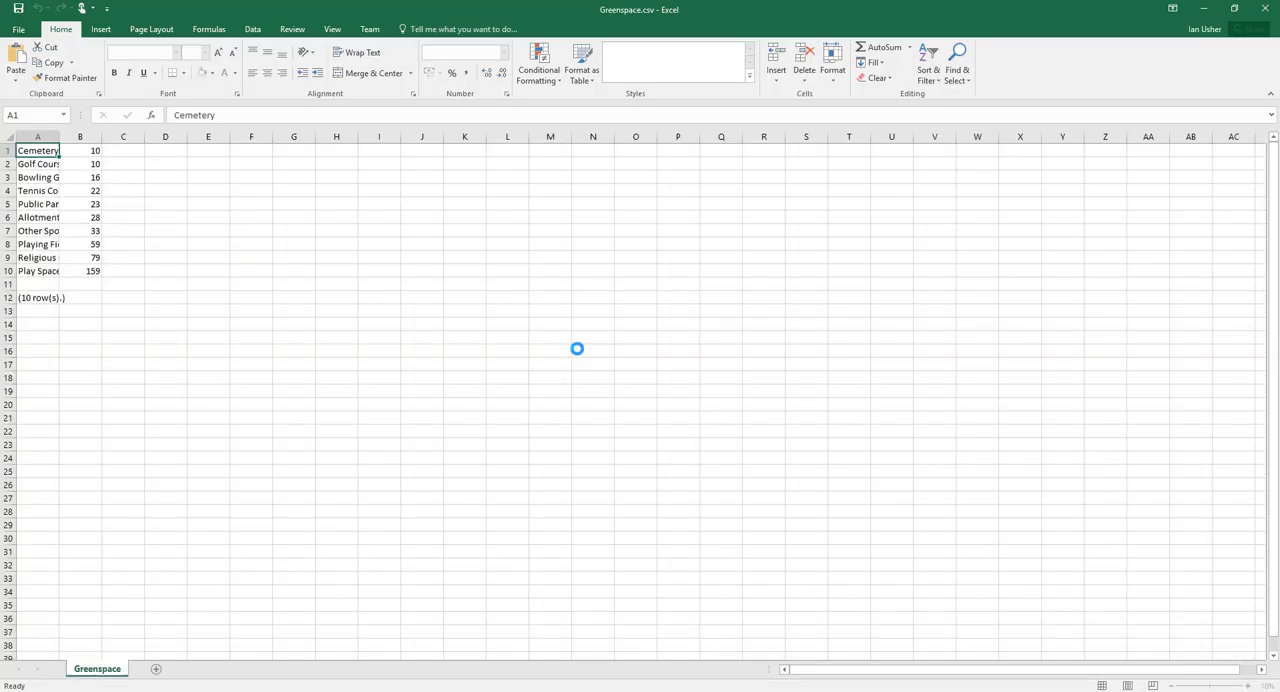
- Fit column A to its contents and review the exported function names and counts in A1:B10
double_click(59, 136)
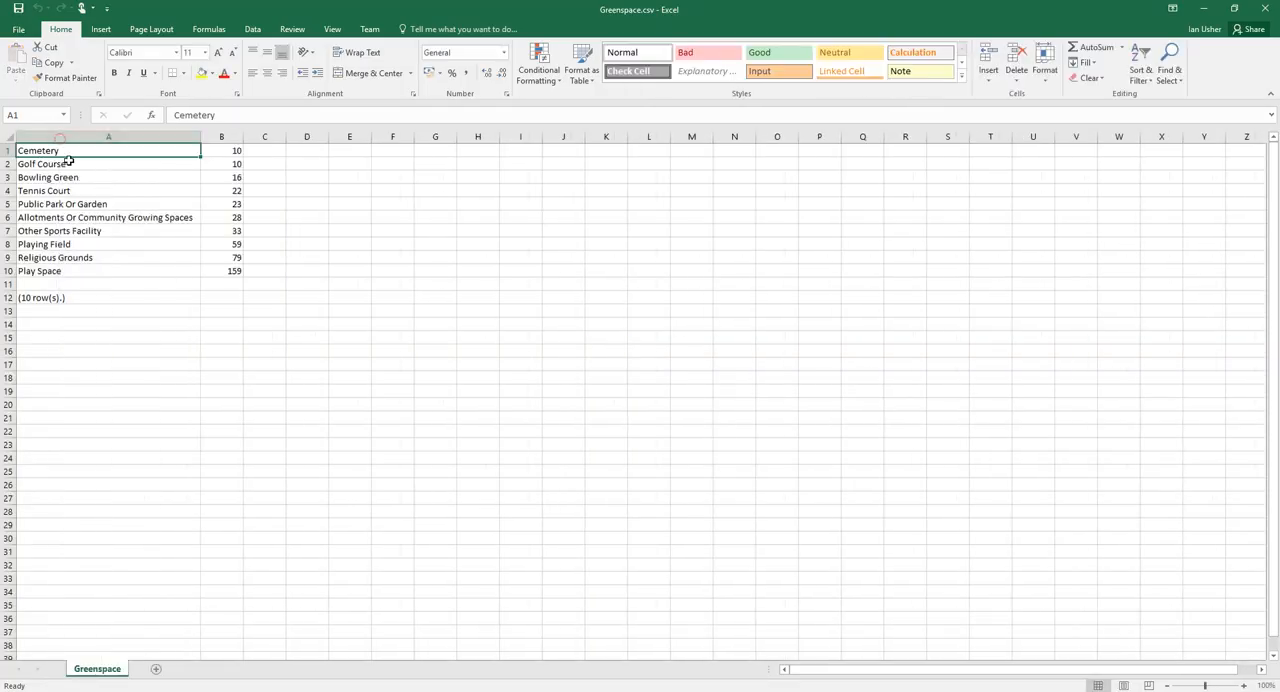
left_click_drag(62, 148, 230, 269)
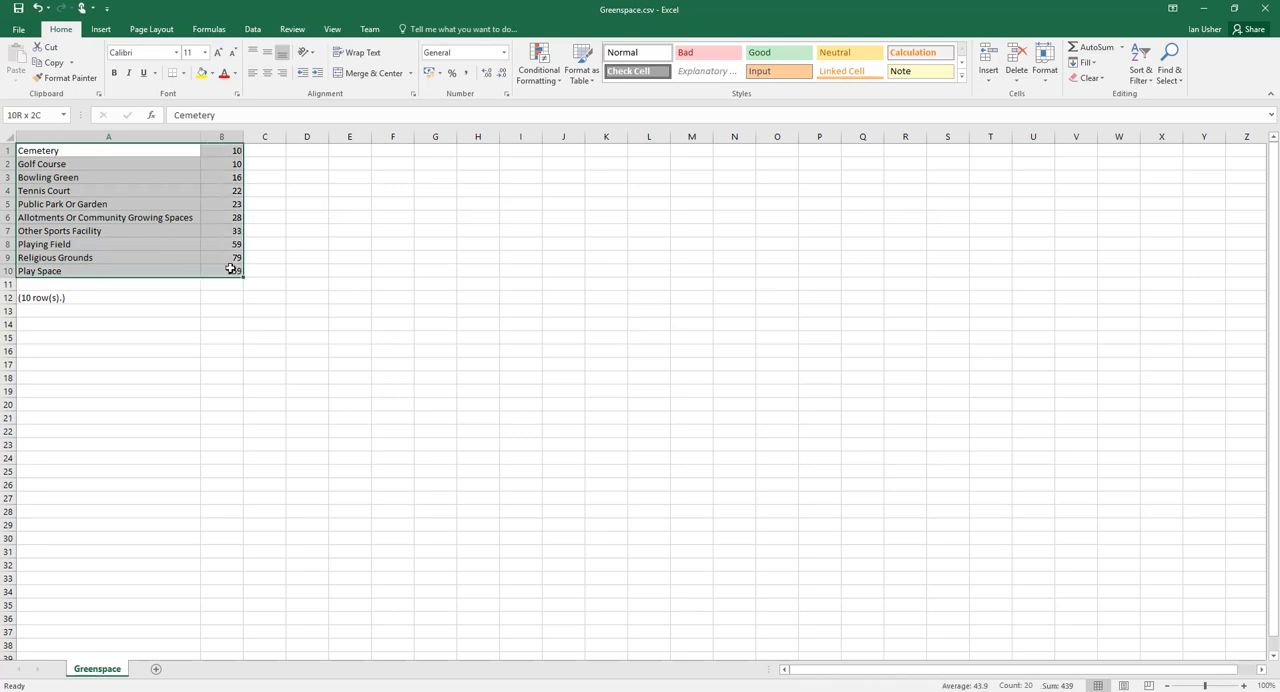
left_click(131, 257)
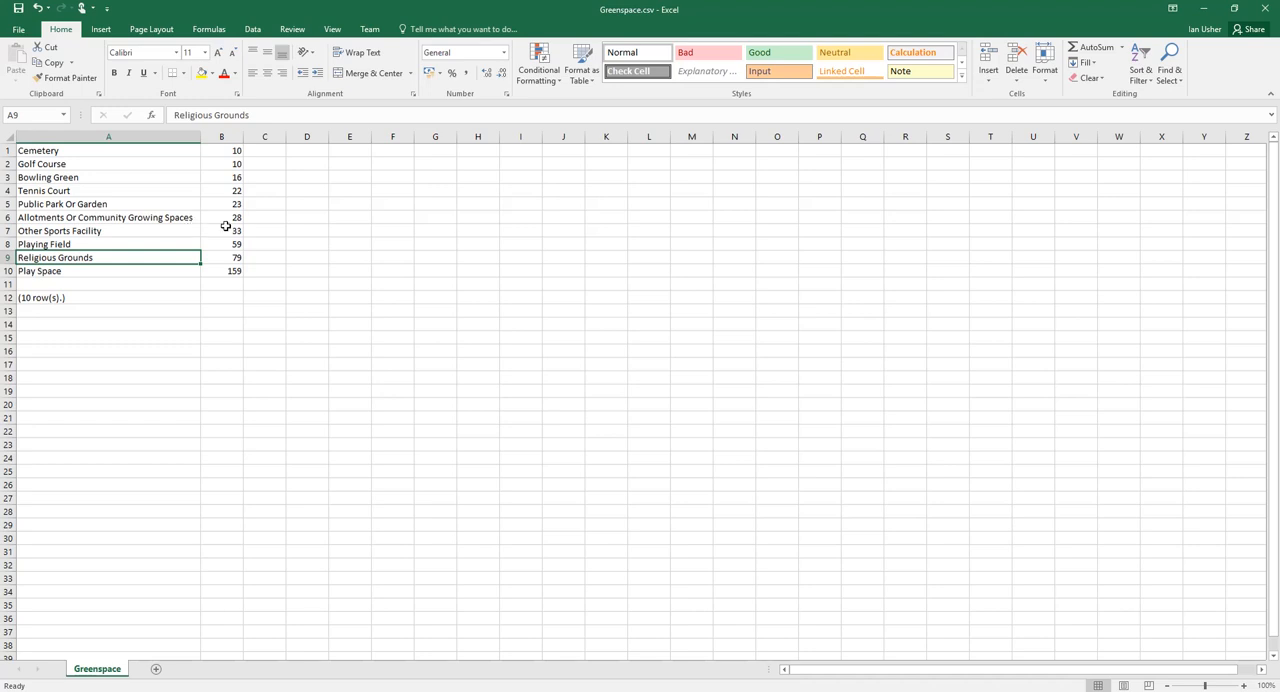
- Switch back to Cadcorp SIS Desktop and run .create PublicParkOrGardens to name an overlay for the query results
left_click(1206, 8)
left_click(470, 690)
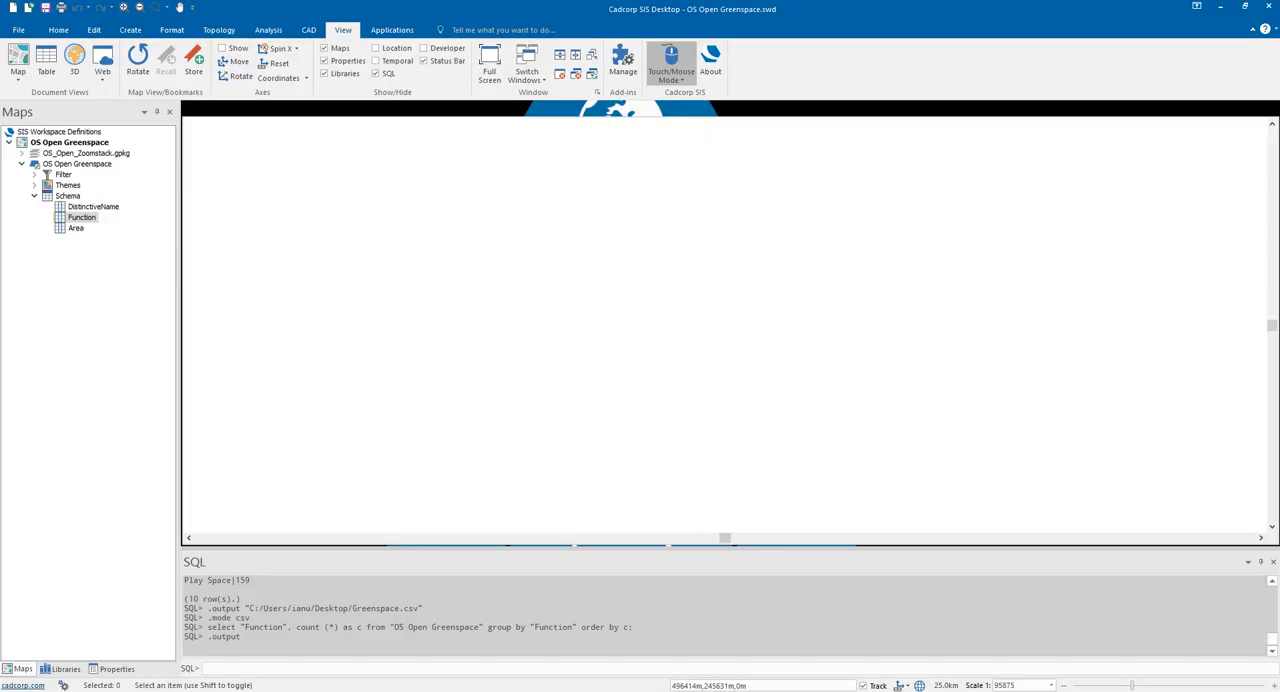
left_click(278, 668)
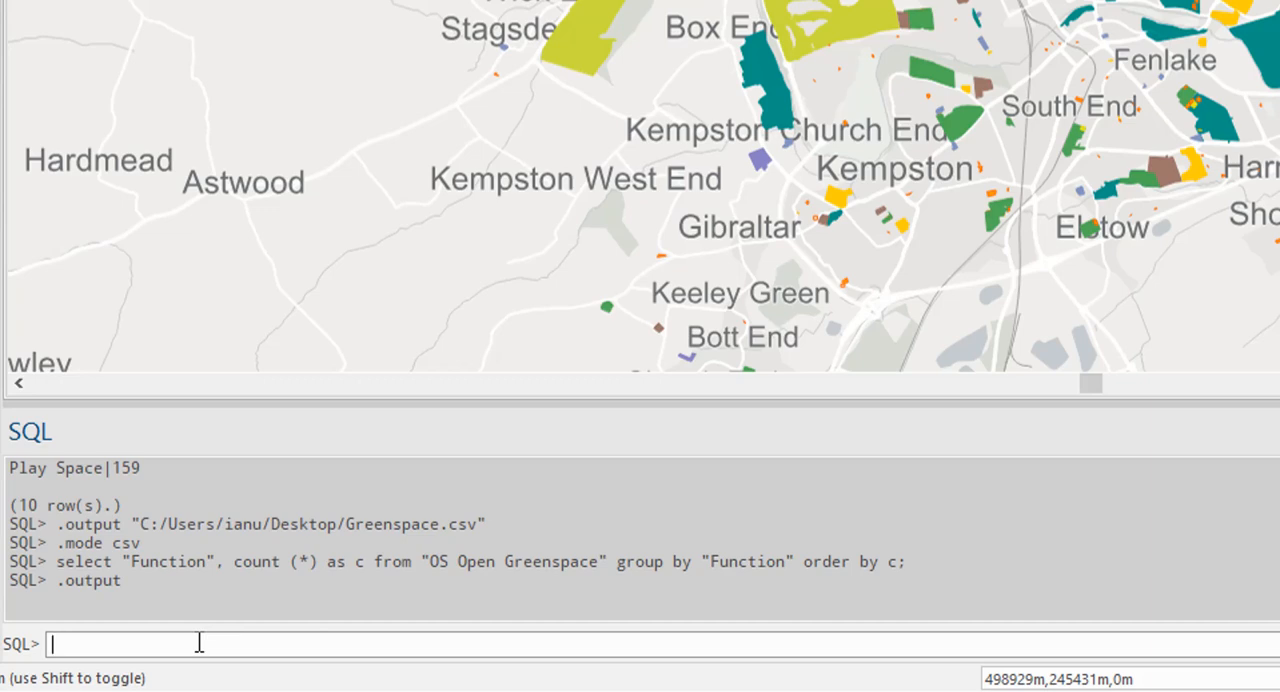
type(".create Public")
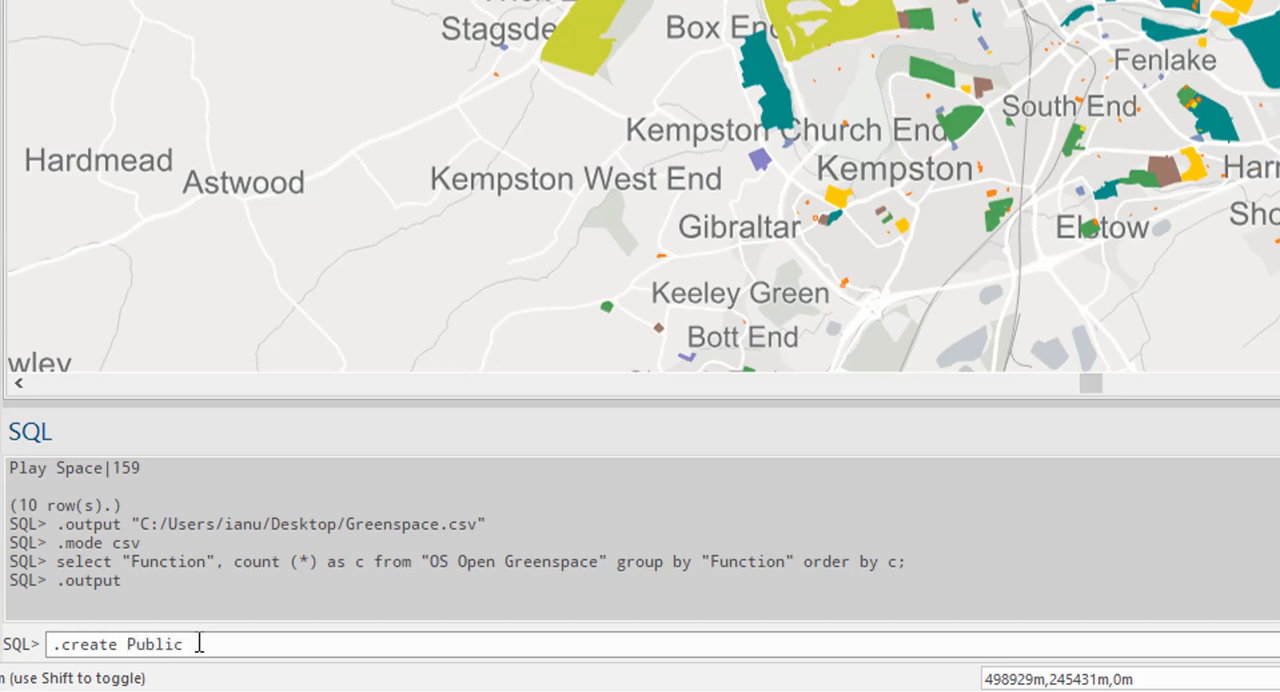
type("ParkOrGarden")
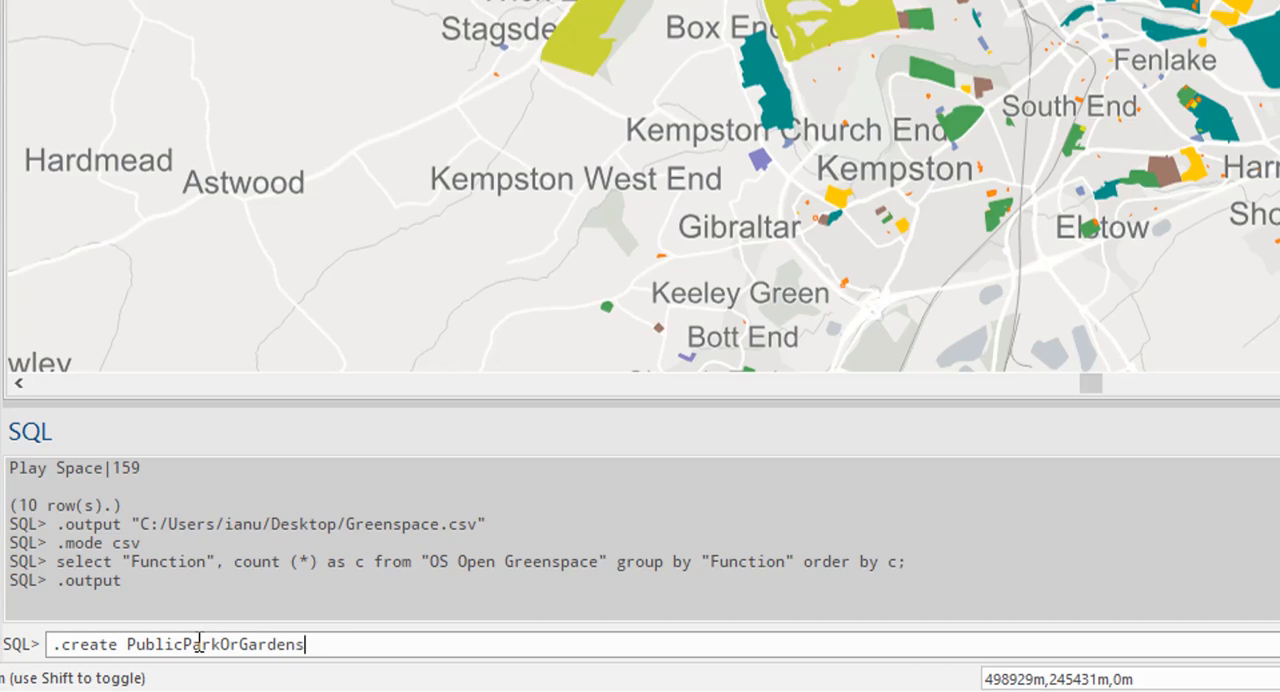
type("s")
key("Return")
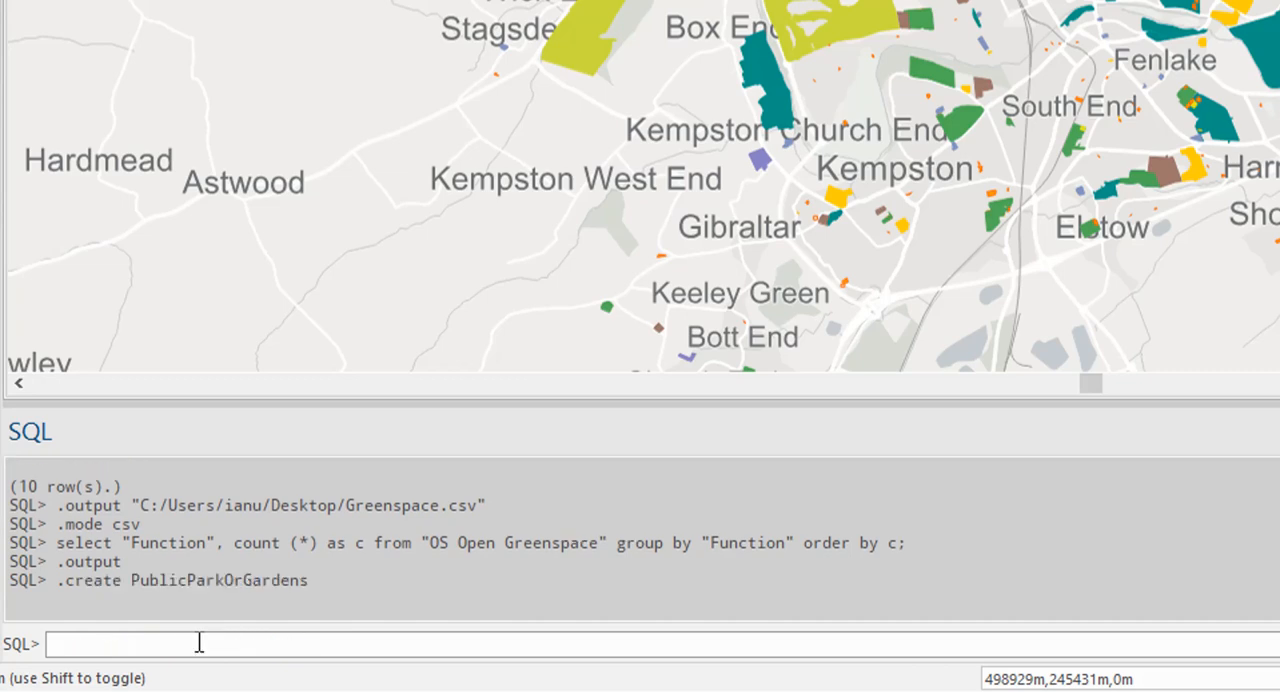
- Run the query select * from "OS Open Greenspace" where Function = "Public Park Or Garden"; to build the overlay
type("select * from \"")
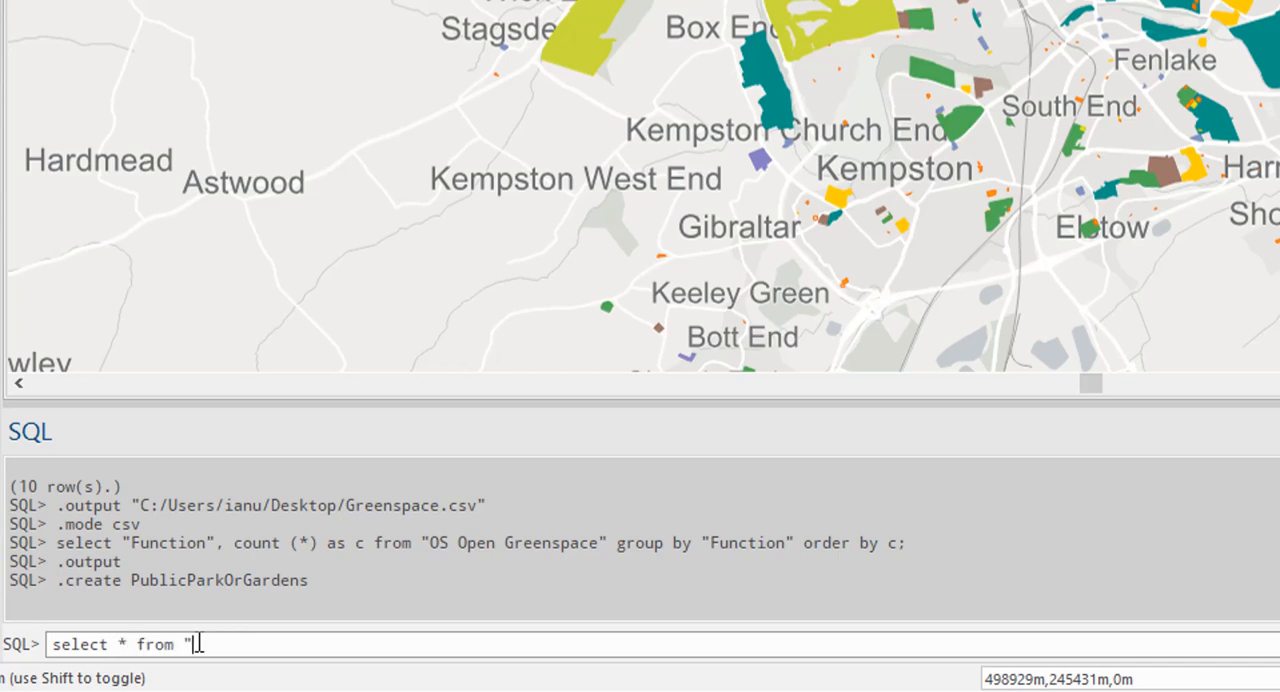
type("OS Open Greenspace")
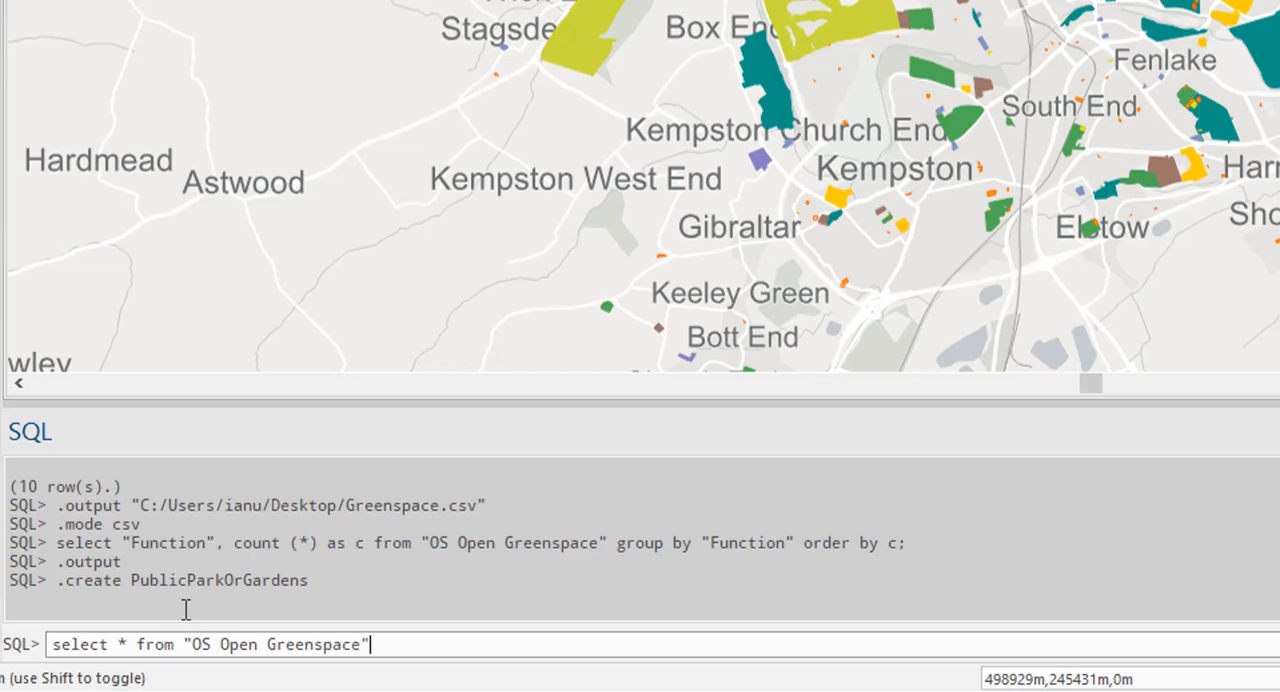
type("\" where Function ")
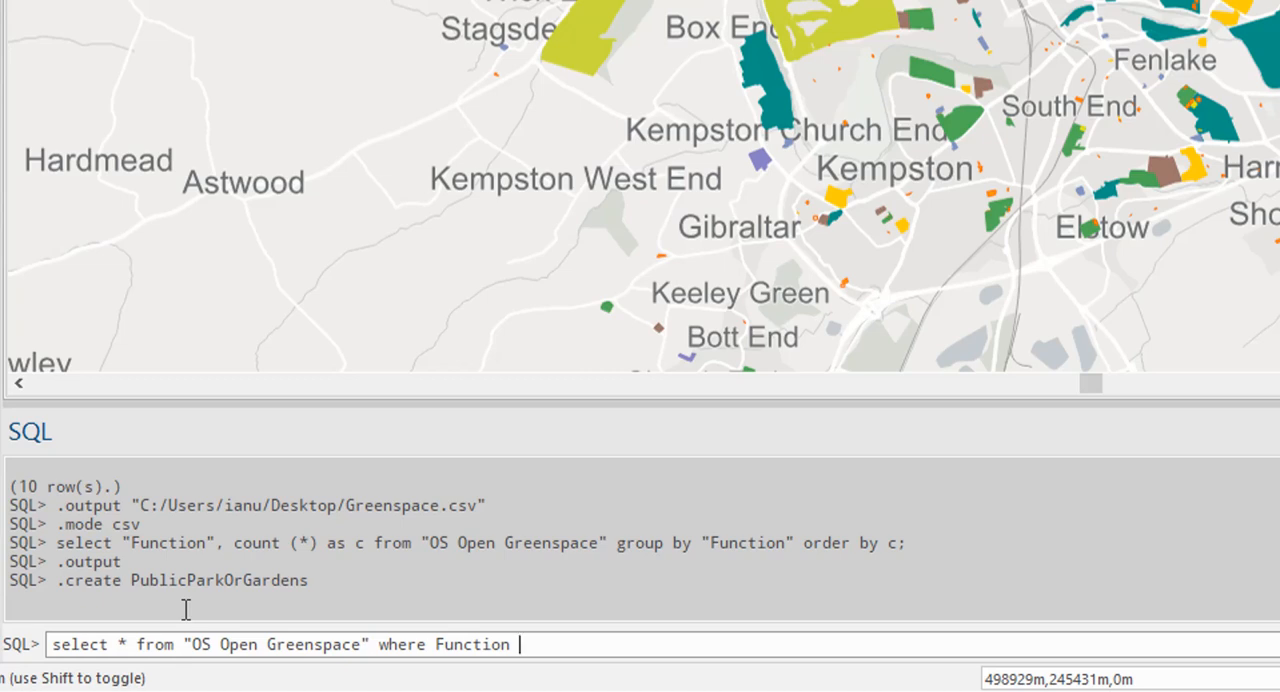
type("= \"Public Park O")
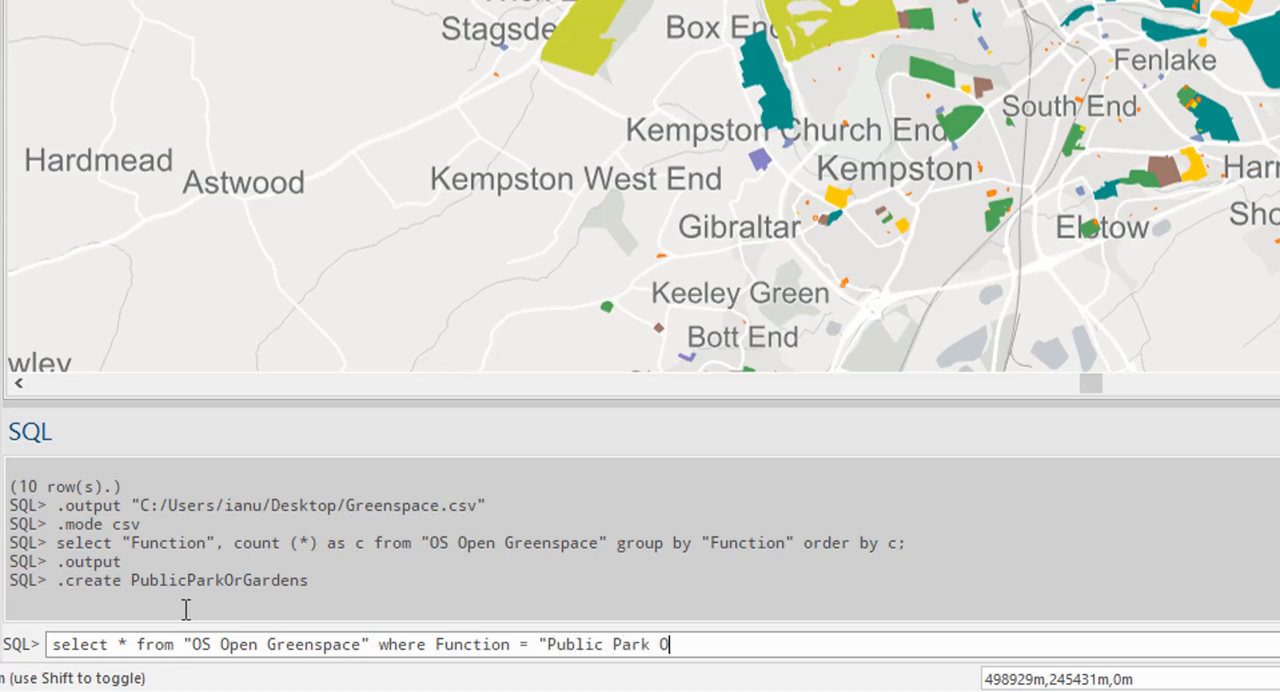
type("r Garden\";")
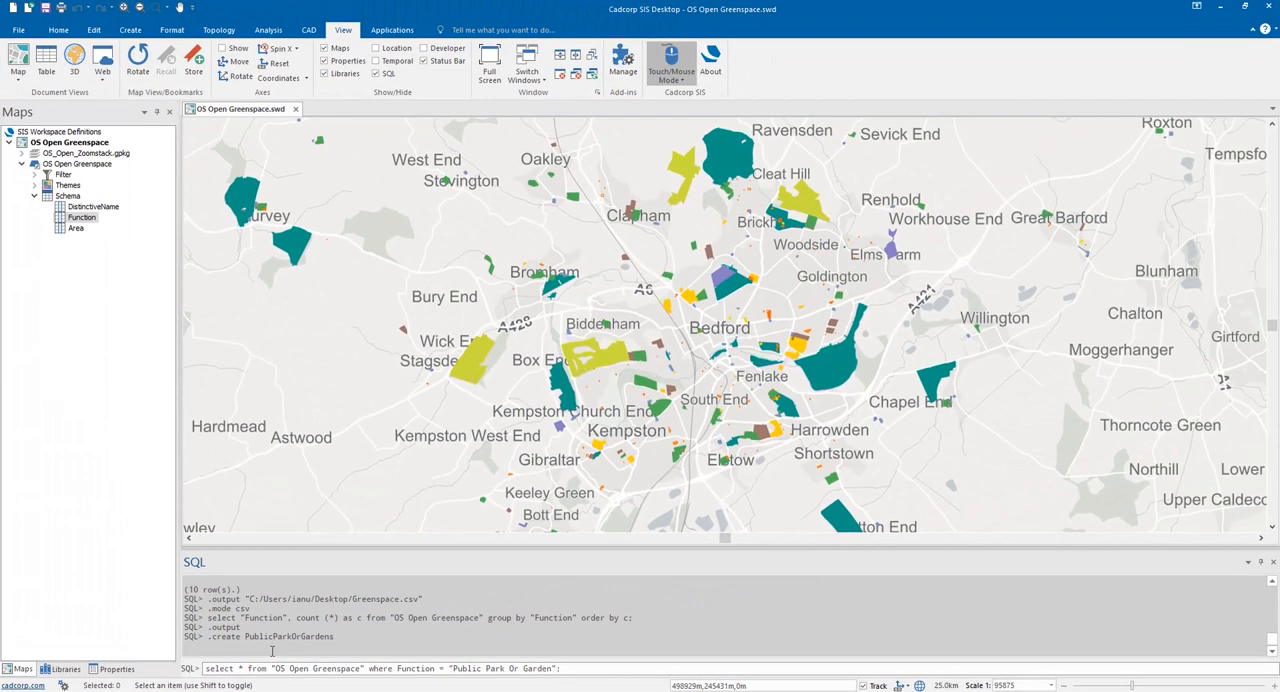
key("Return")
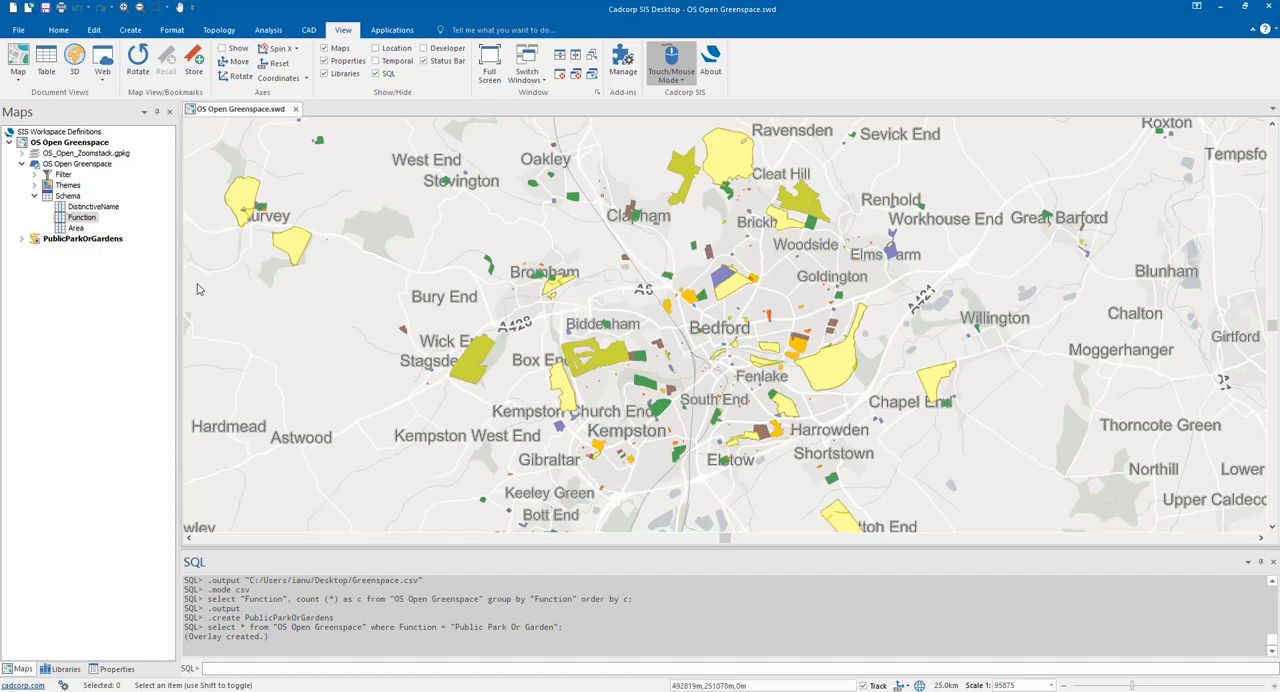
- Hide the OS Open Greenspace overlay and set the PublicParkOrGardens overlay's pen style to Black
left_click(35, 165)
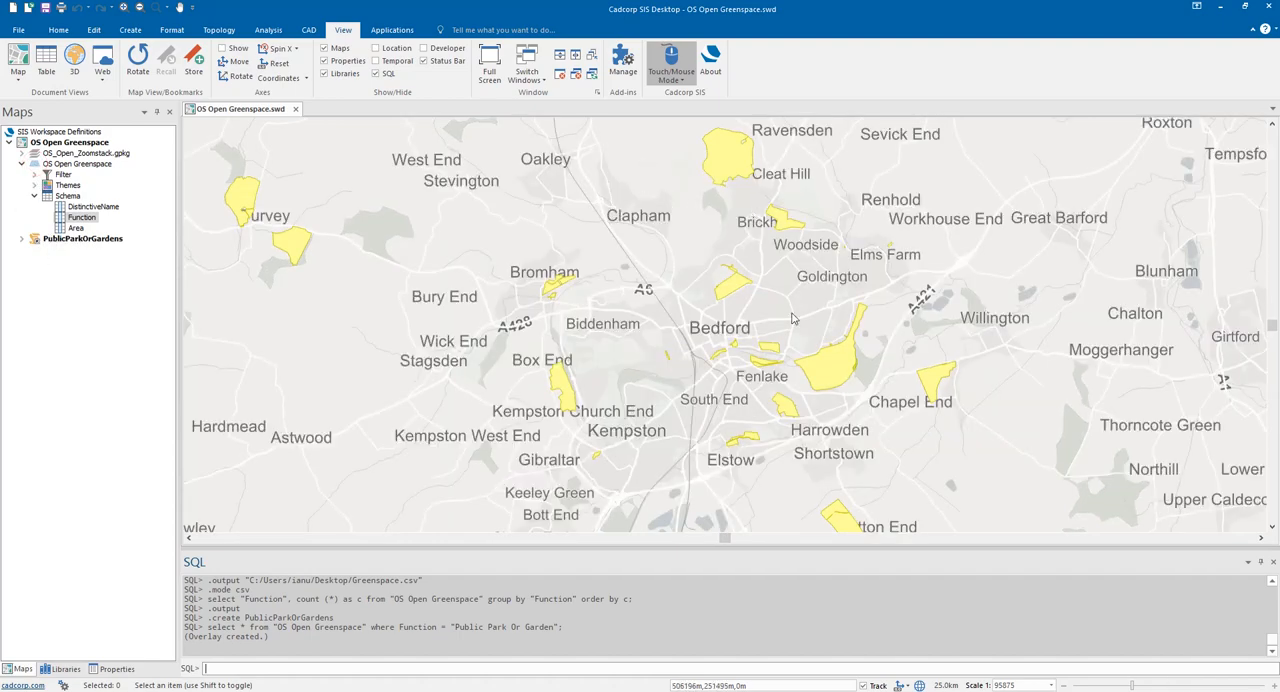
right_click(78, 241)
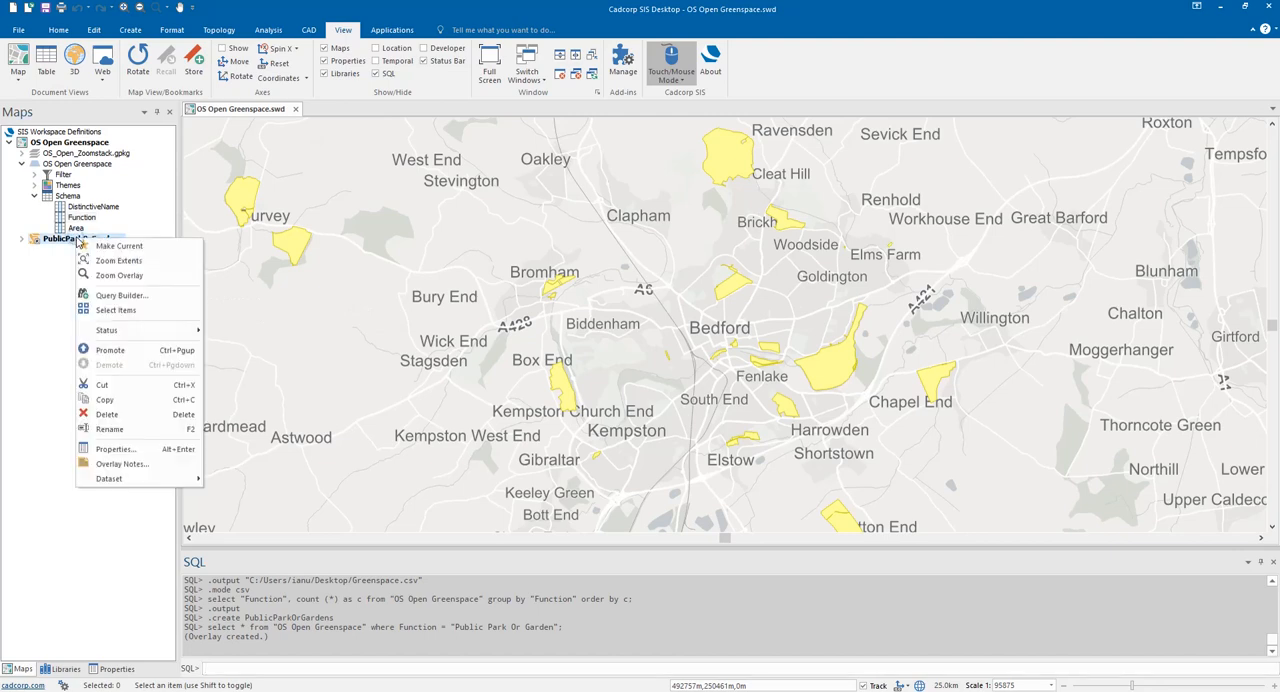
left_click(137, 451)
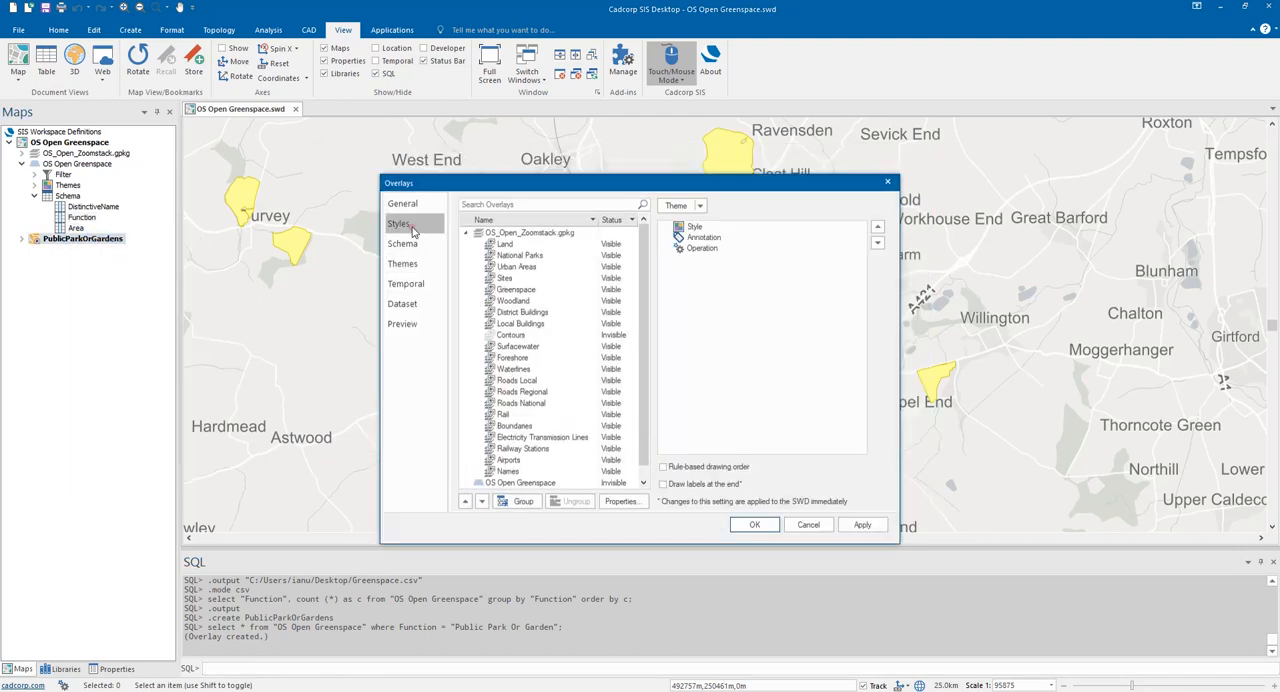
left_click(413, 231)
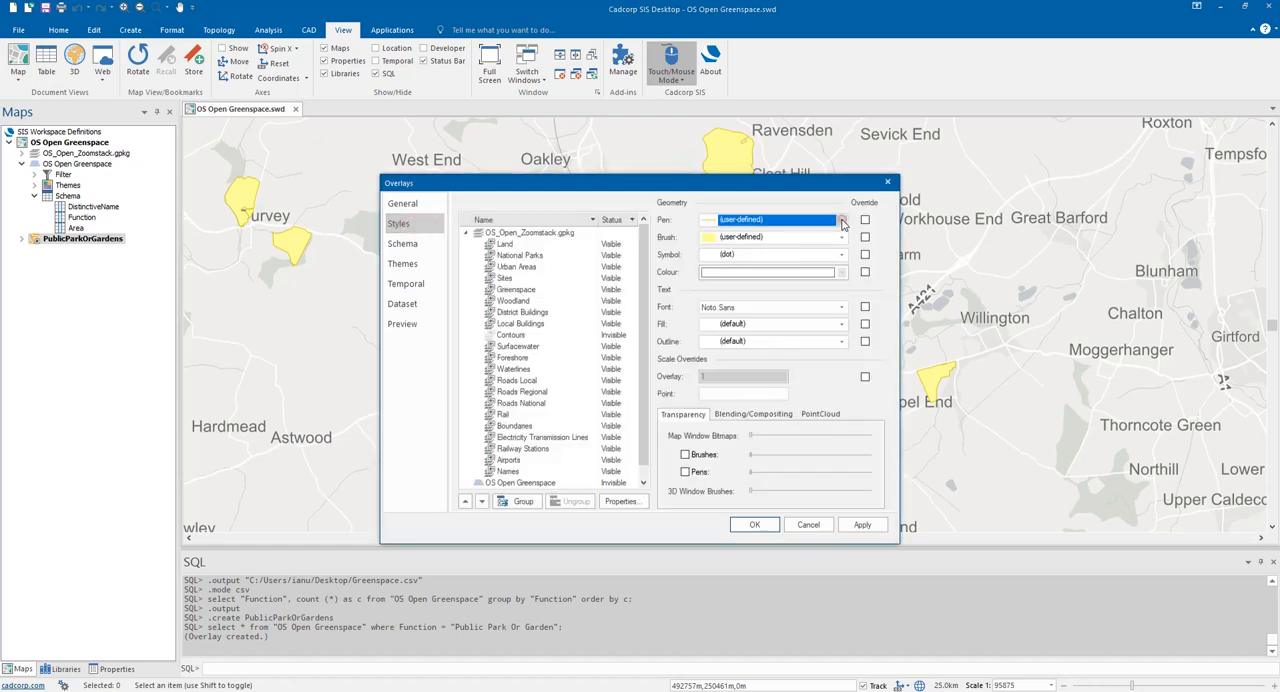
left_click(842, 221)
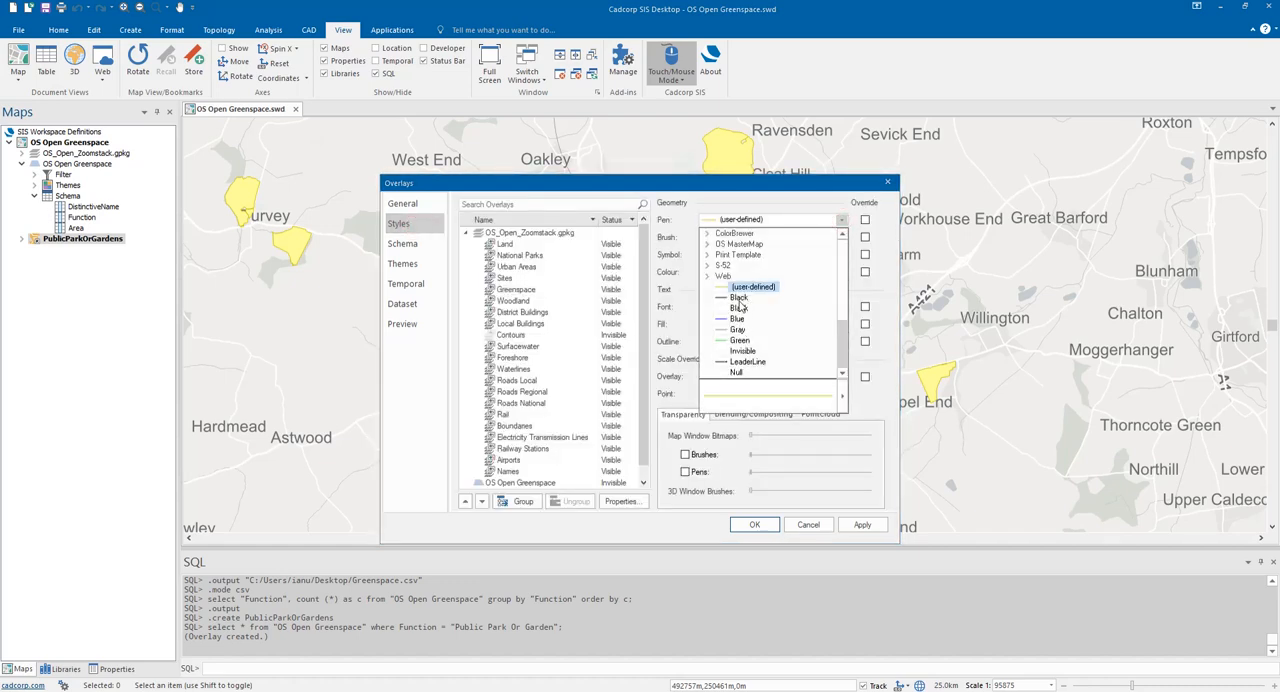
left_click(738, 298)
- Apply a Green brush to the PublicParkOrGardens overlay and make the OS Open Greenspace overlay visible again
left_click(843, 237)
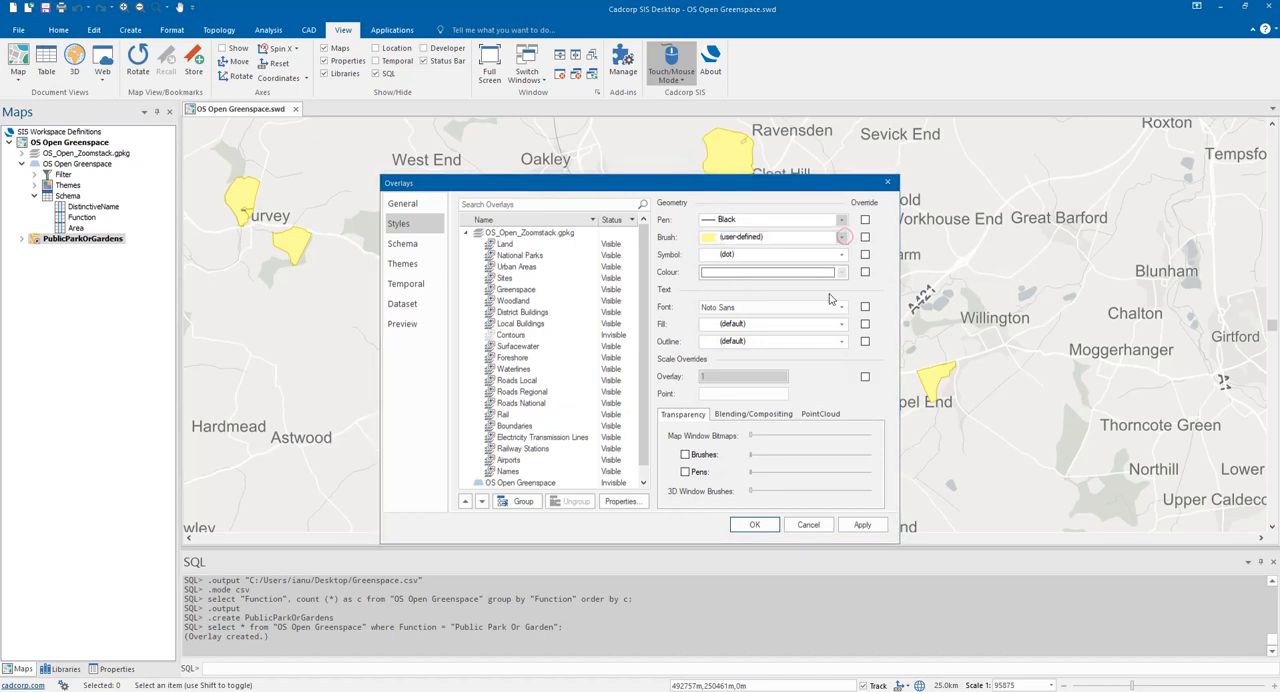
left_click(787, 410)
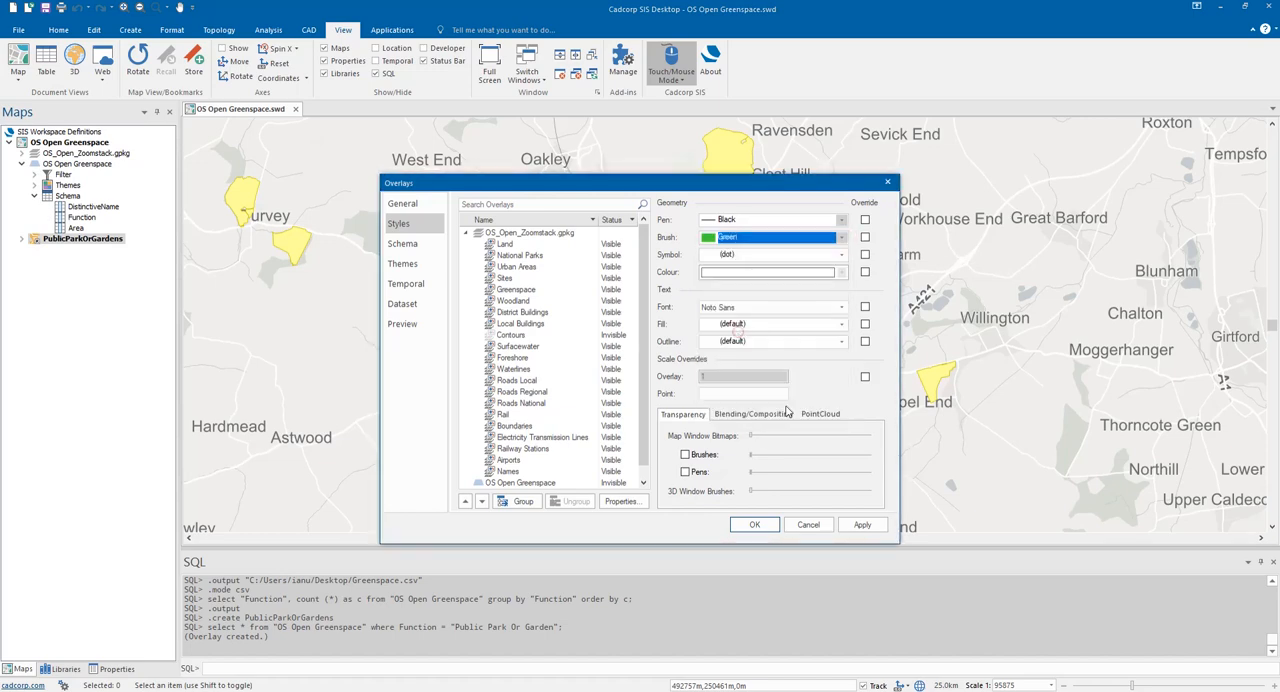
left_click(862, 525)
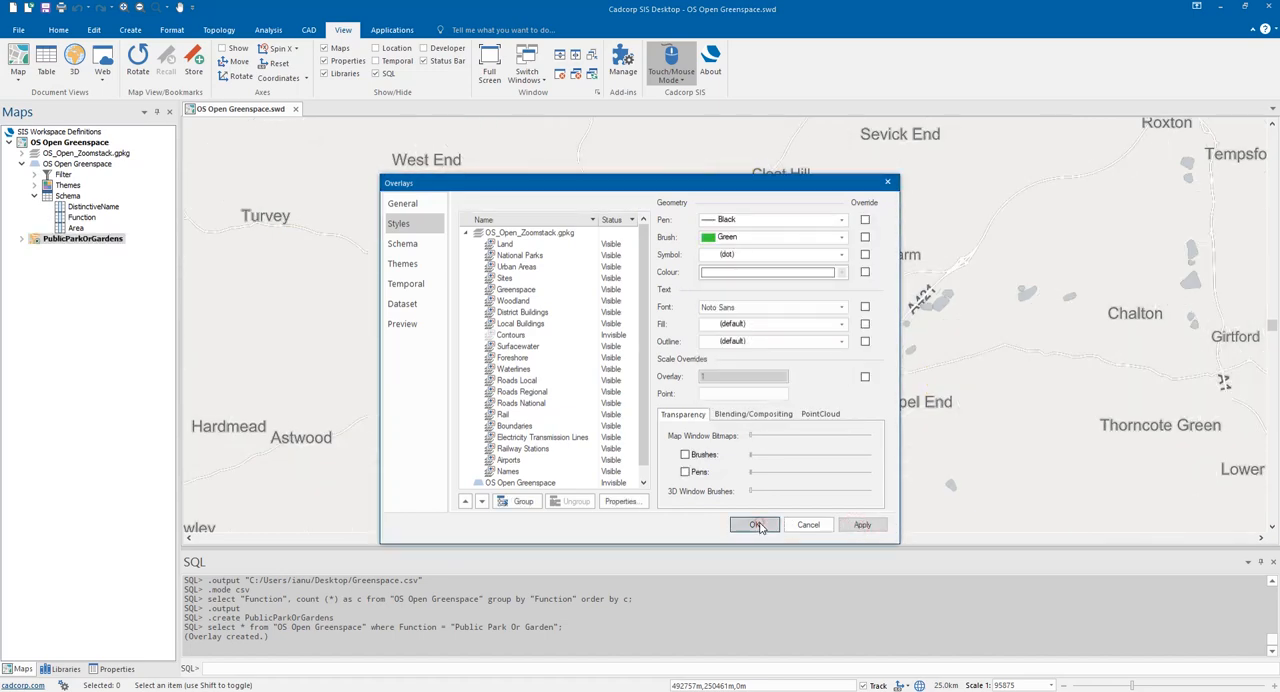
left_click(756, 525)
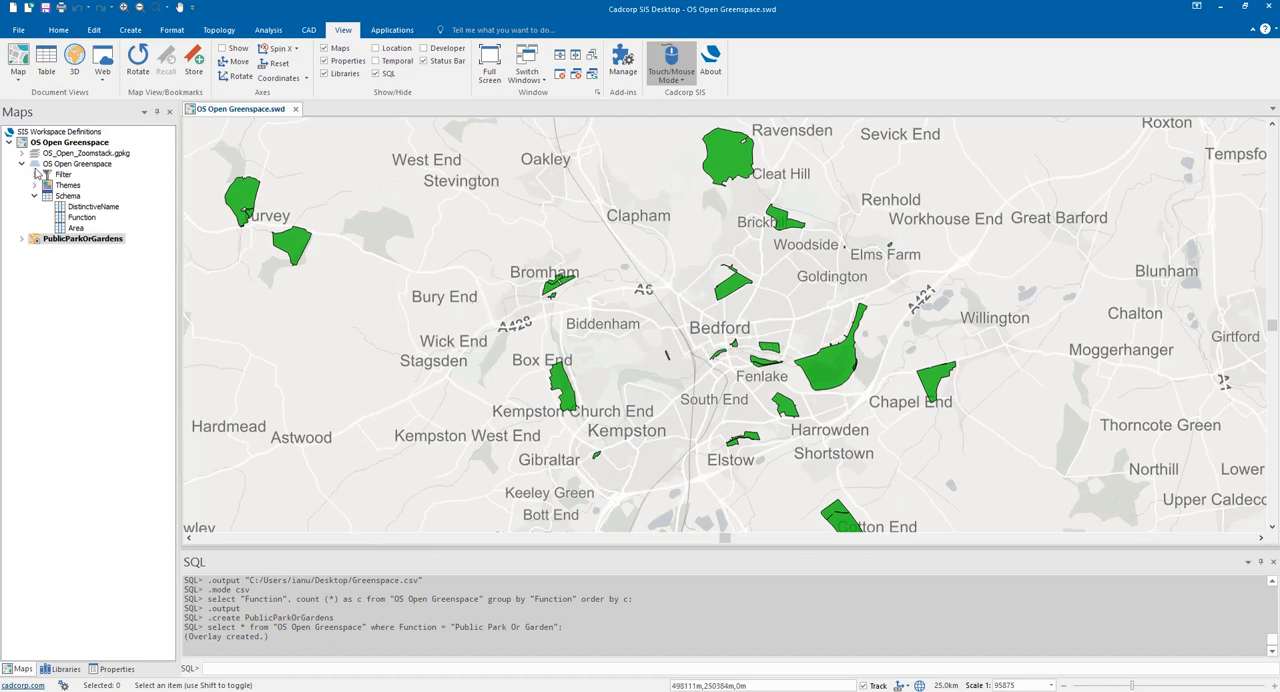
left_click(34, 164)
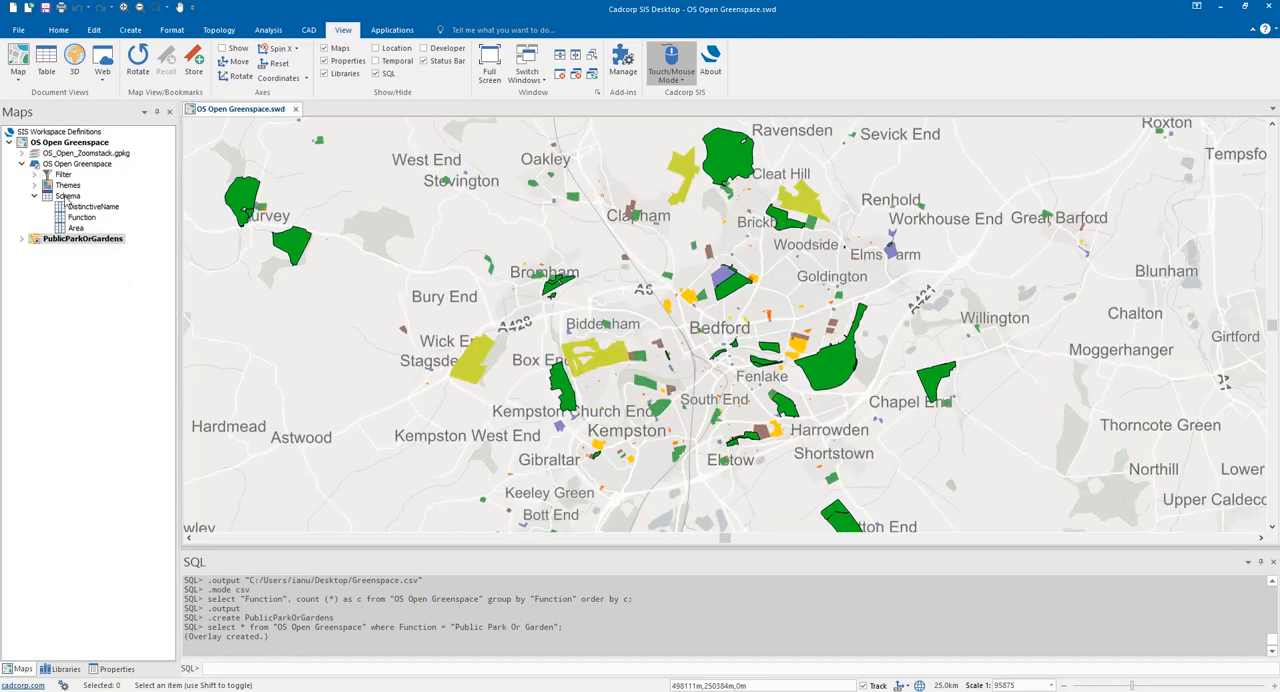
- Change the Function of the Bedfordshire Golf Club polygon near Stagsden to Public Park Or Garden
left_click(476, 364)
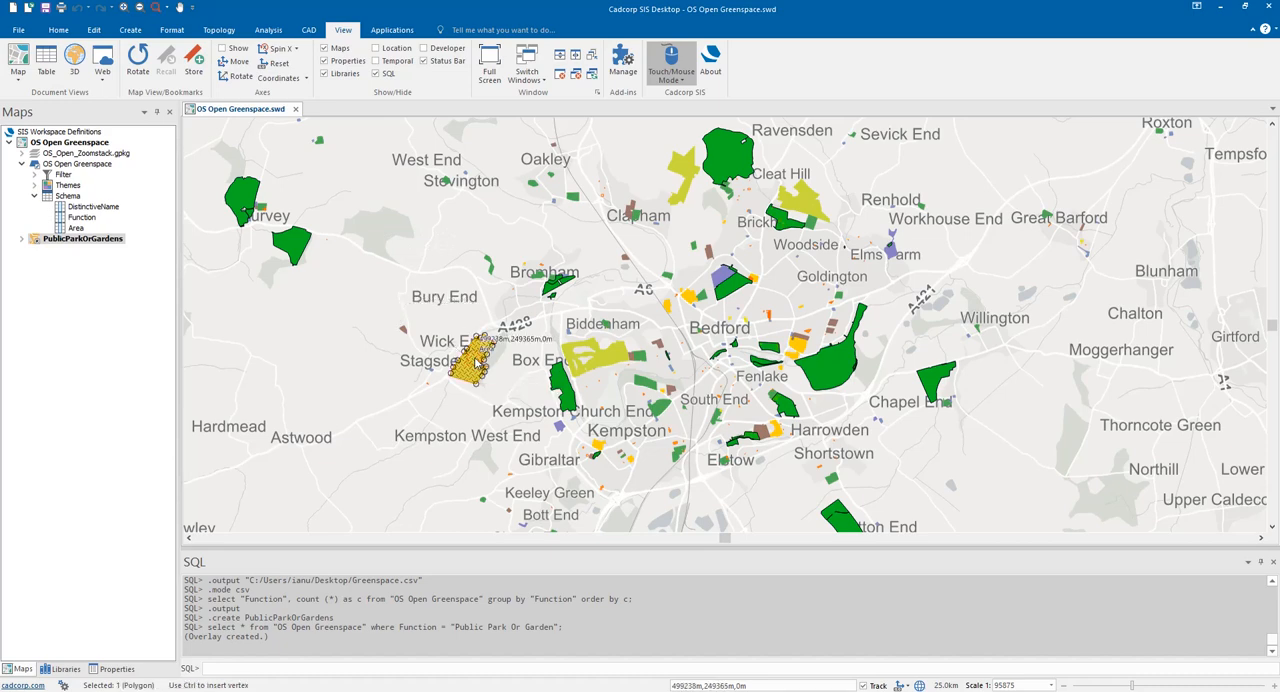
left_click(117, 668)
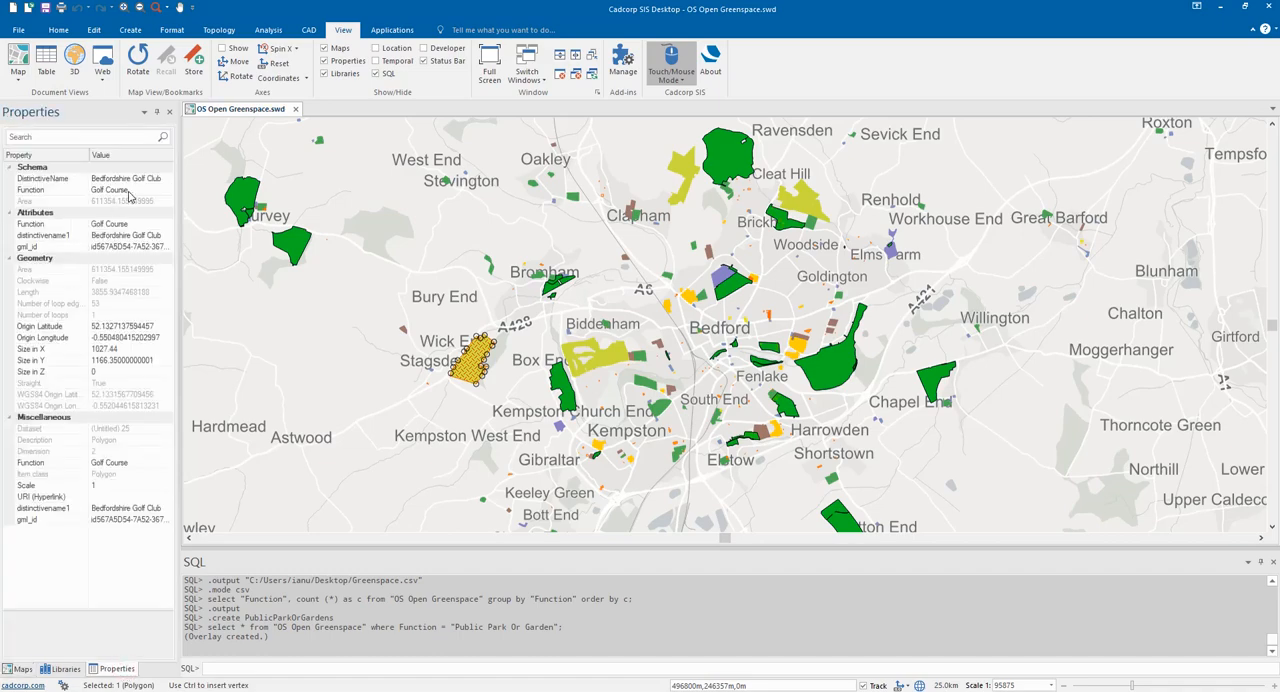
left_click(128, 189)
type("Public Park Or Garden")
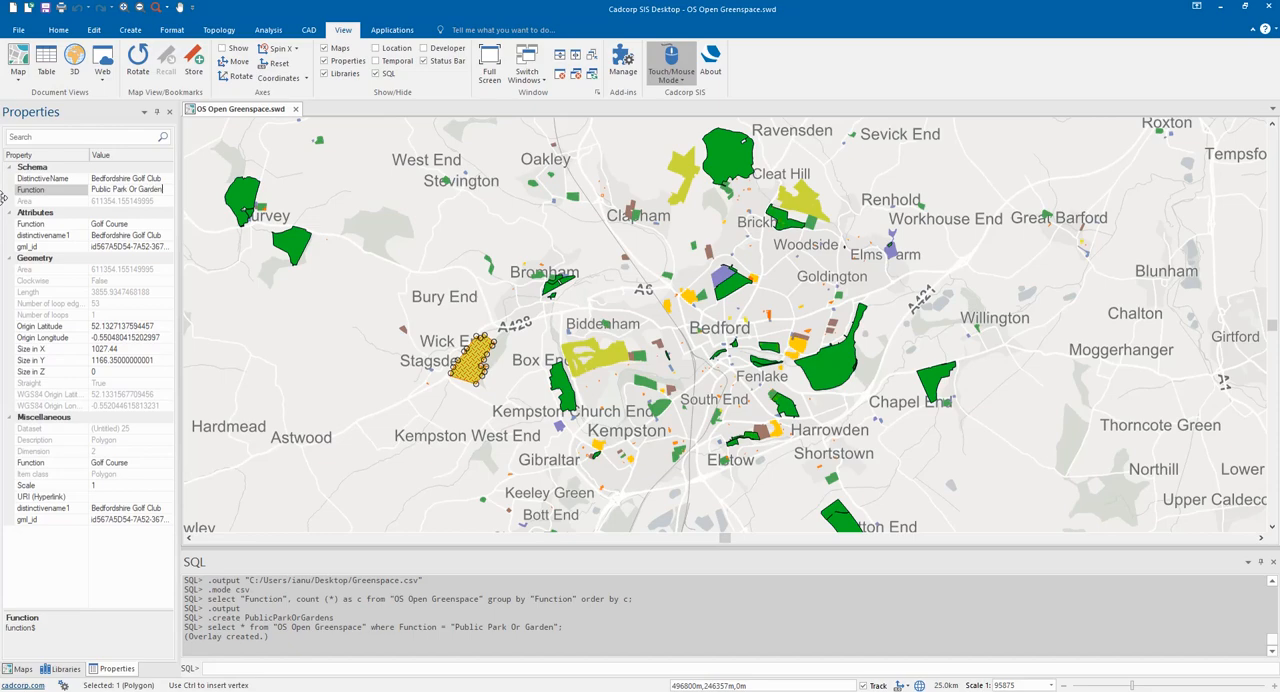
key("Return")
- Regenerate the map's datasets to update the PublicParkOrGardens overlay, and hide the OS Open Greenspace overlay
left_click(18, 668)
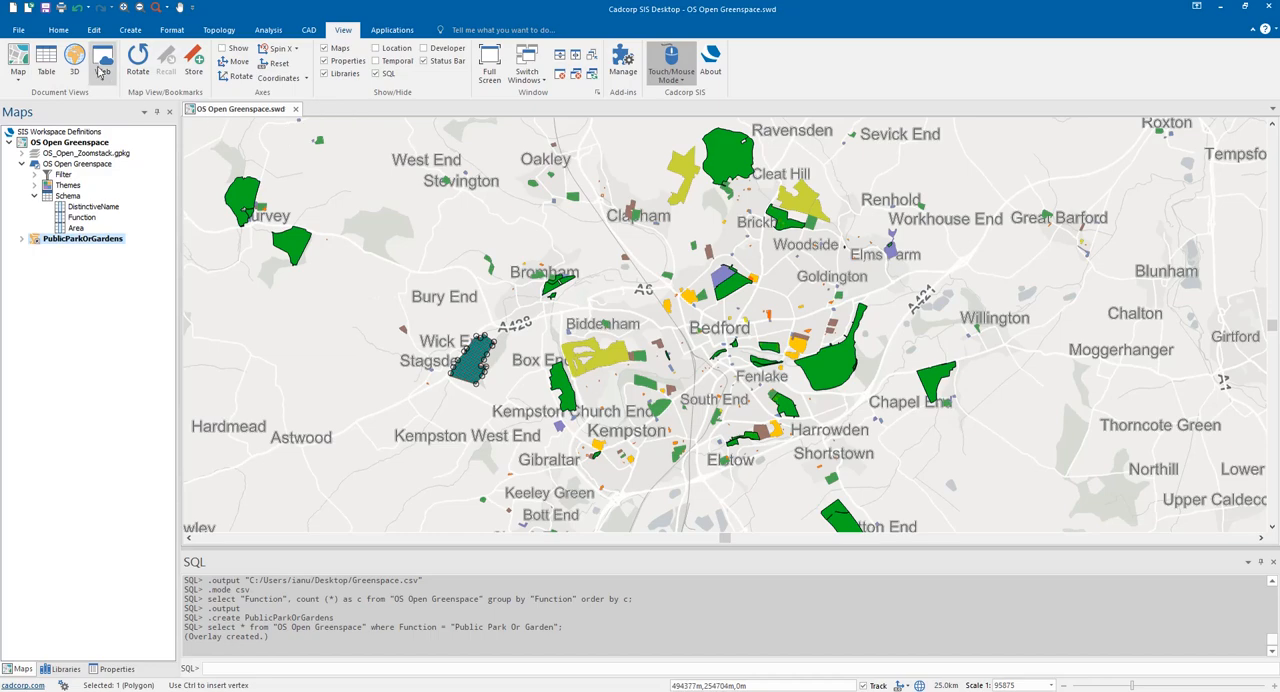
left_click(58, 30)
left_click(150, 63)
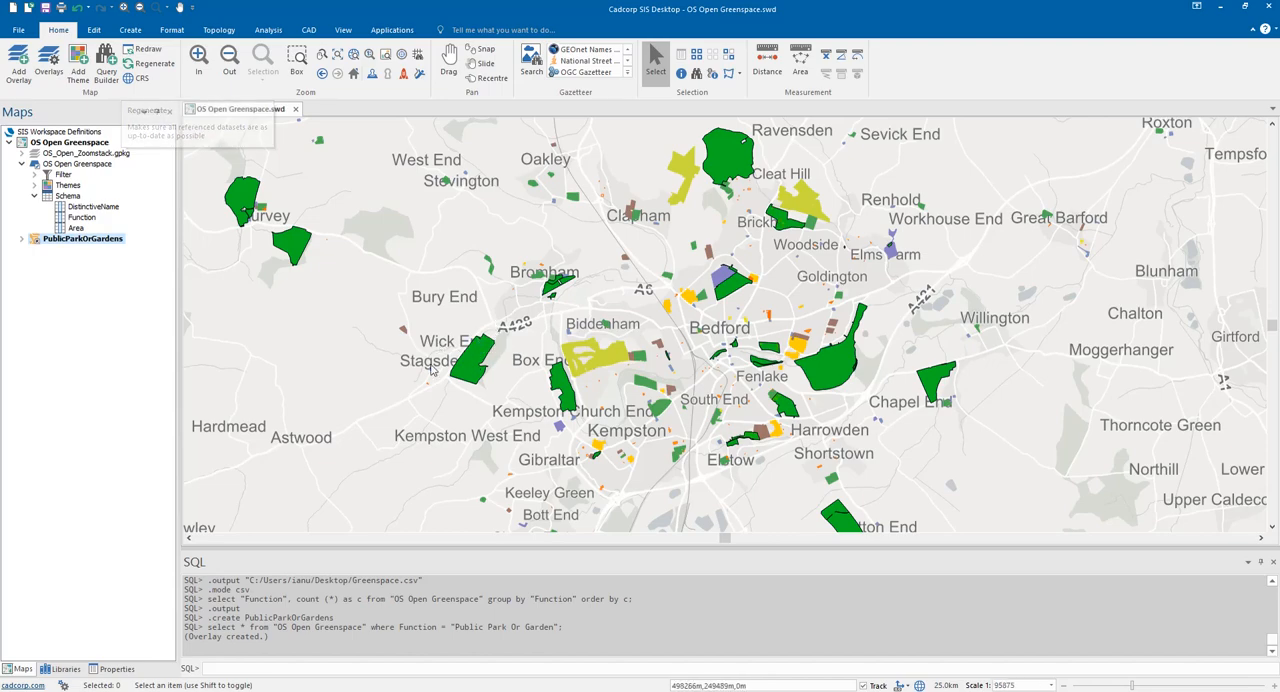
left_click(34, 164)
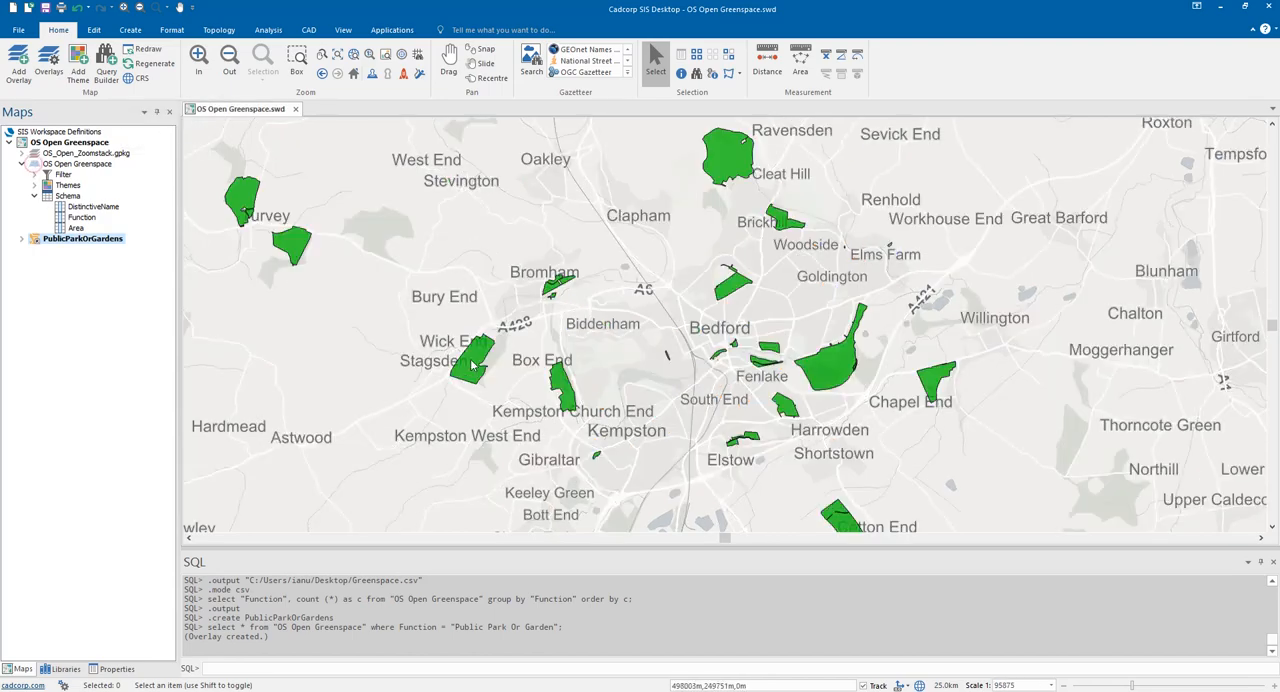